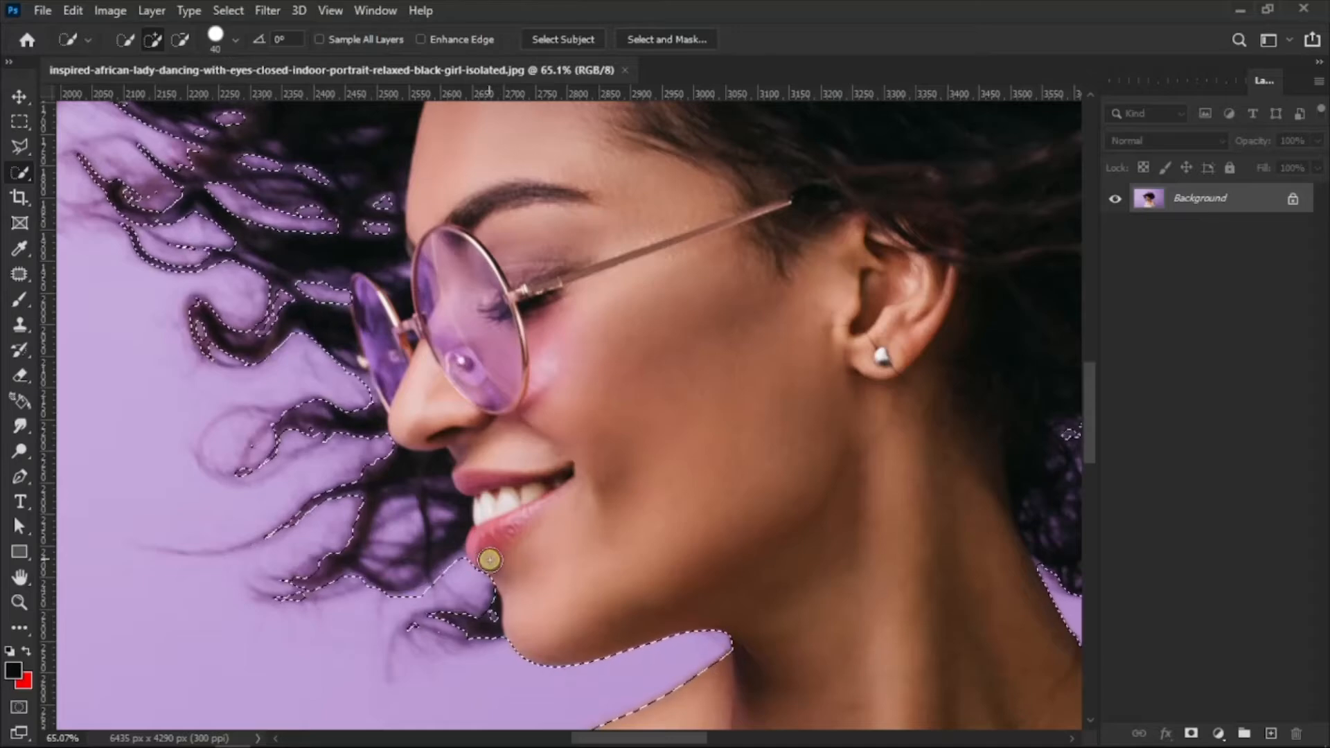
Add the missed ruffle on the shoulder of the dress to the woman's selection with the Quick Selection tool
left_click_drag(612, 406, 495, 305)
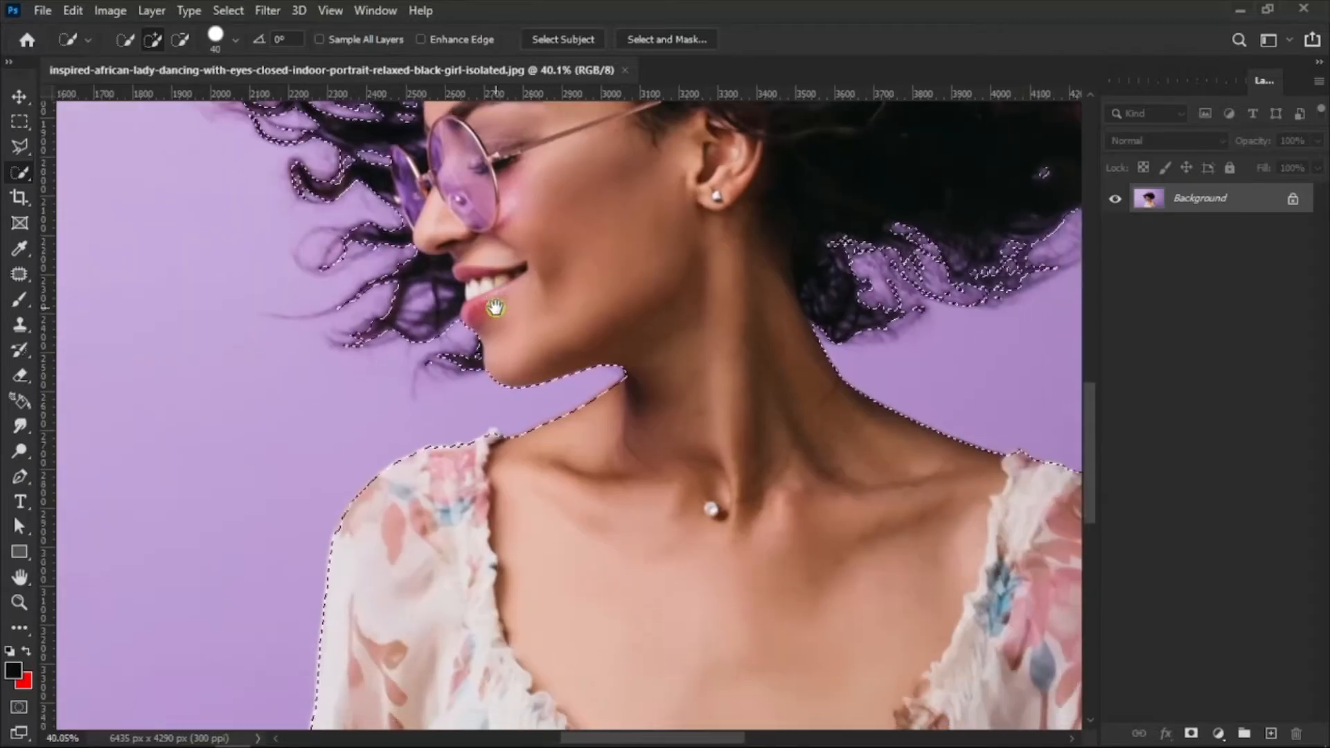
left_click_drag(487, 435, 612, 473)
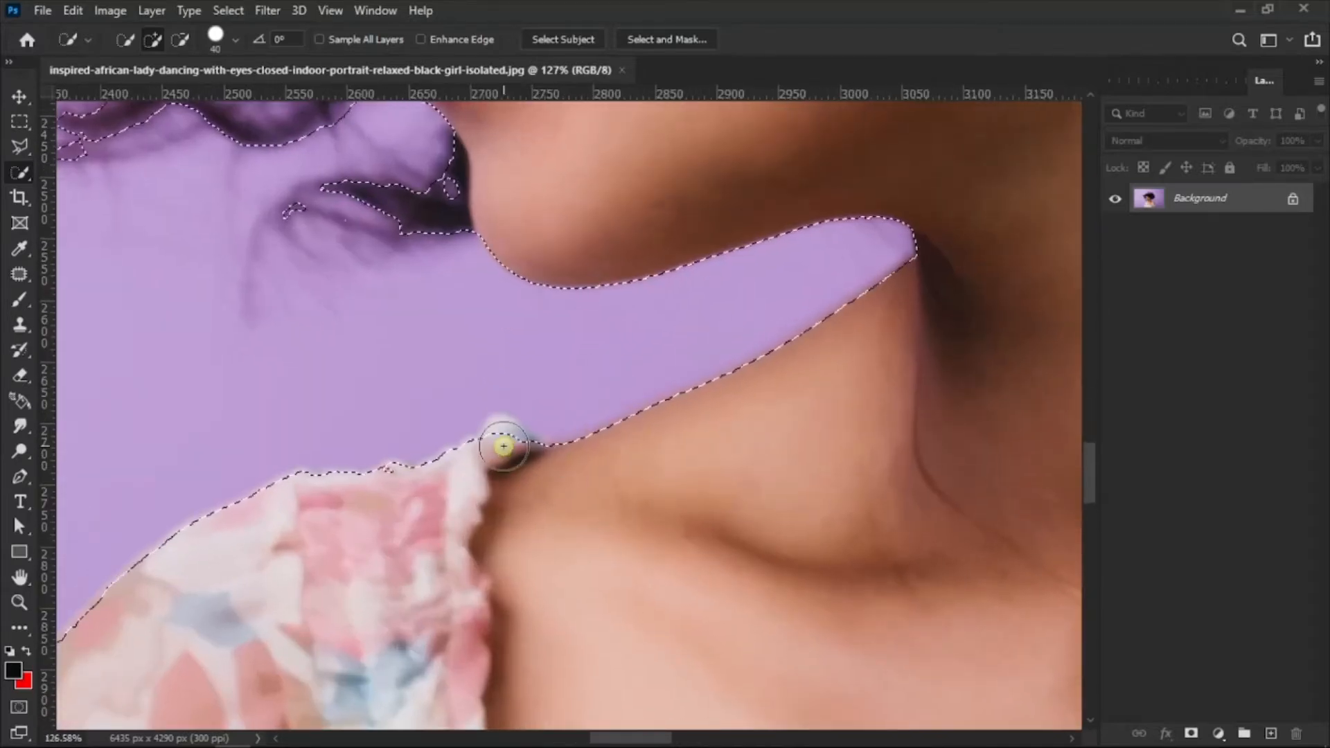
left_click(505, 440)
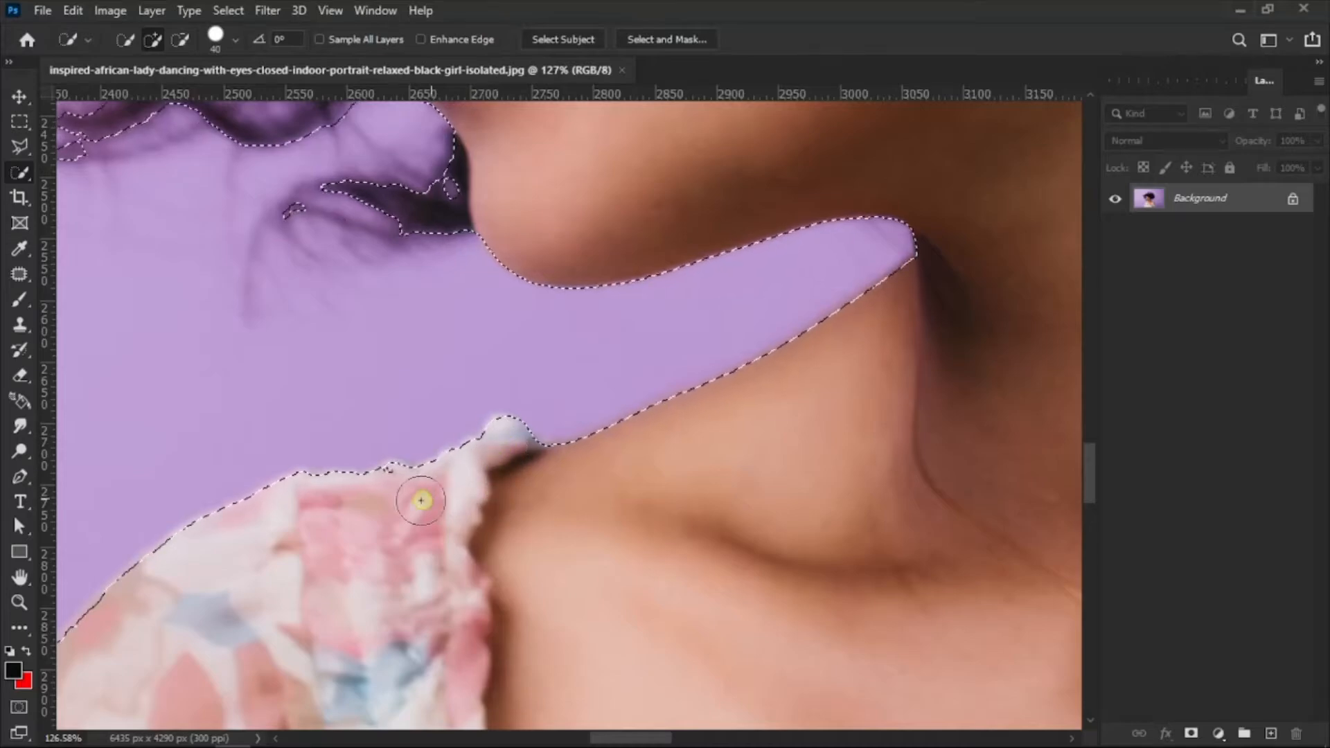
left_click_drag(441, 477, 362, 507)
left_click_drag(475, 385, 356, 491)
left_click_drag(555, 368, 547, 419)
left_click_drag(614, 343, 586, 332)
left_click_drag(596, 285, 570, 326)
mouse_move(367, 414)
left_mouse_down()
mouse_move(415, 439)
mouse_move(370, 419)
left_mouse_up()
left_click_drag(491, 518, 473, 431)
left_click_drag(712, 307, 693, 318)
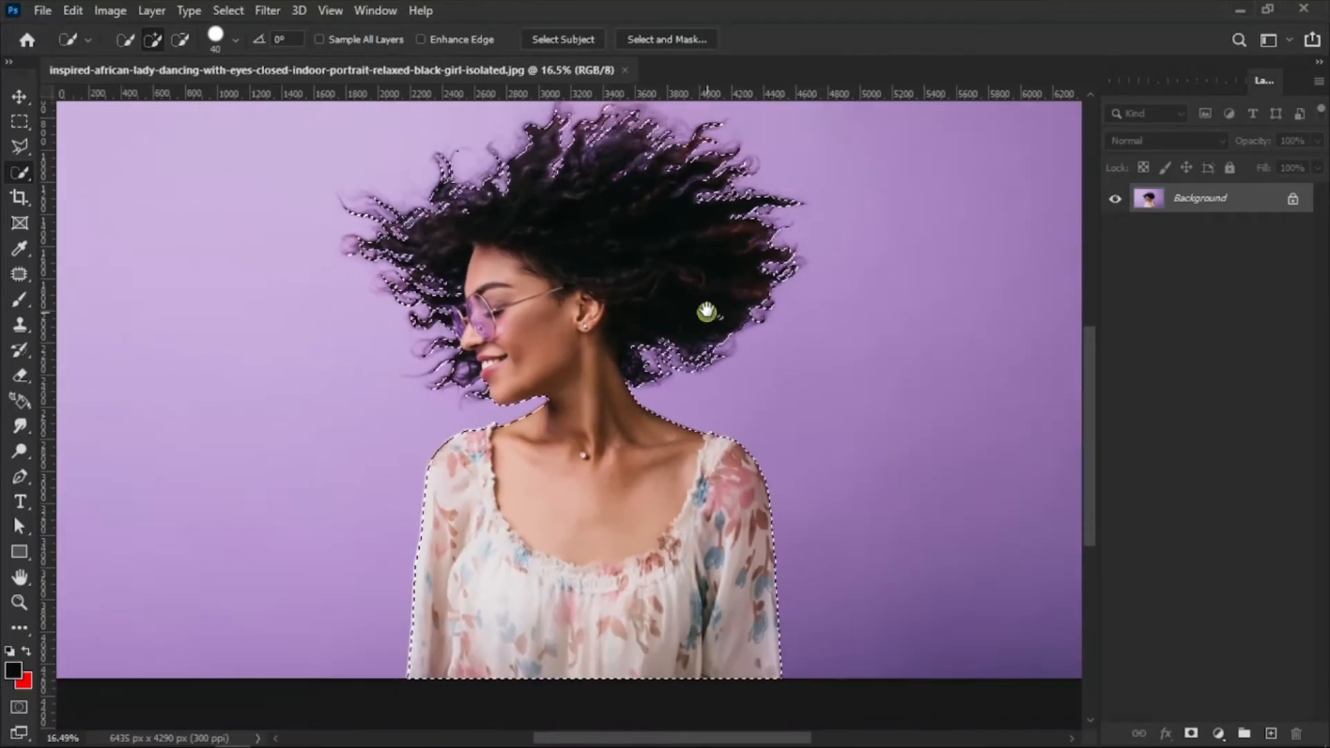
Open the selection in Select and Mask and set its output to New Layer with Layer Mask
left_click(666, 39)
mouse_move(696, 200)
left_mouse_down()
mouse_move(667, 239)
mouse_move(662, 303)
left_mouse_up()
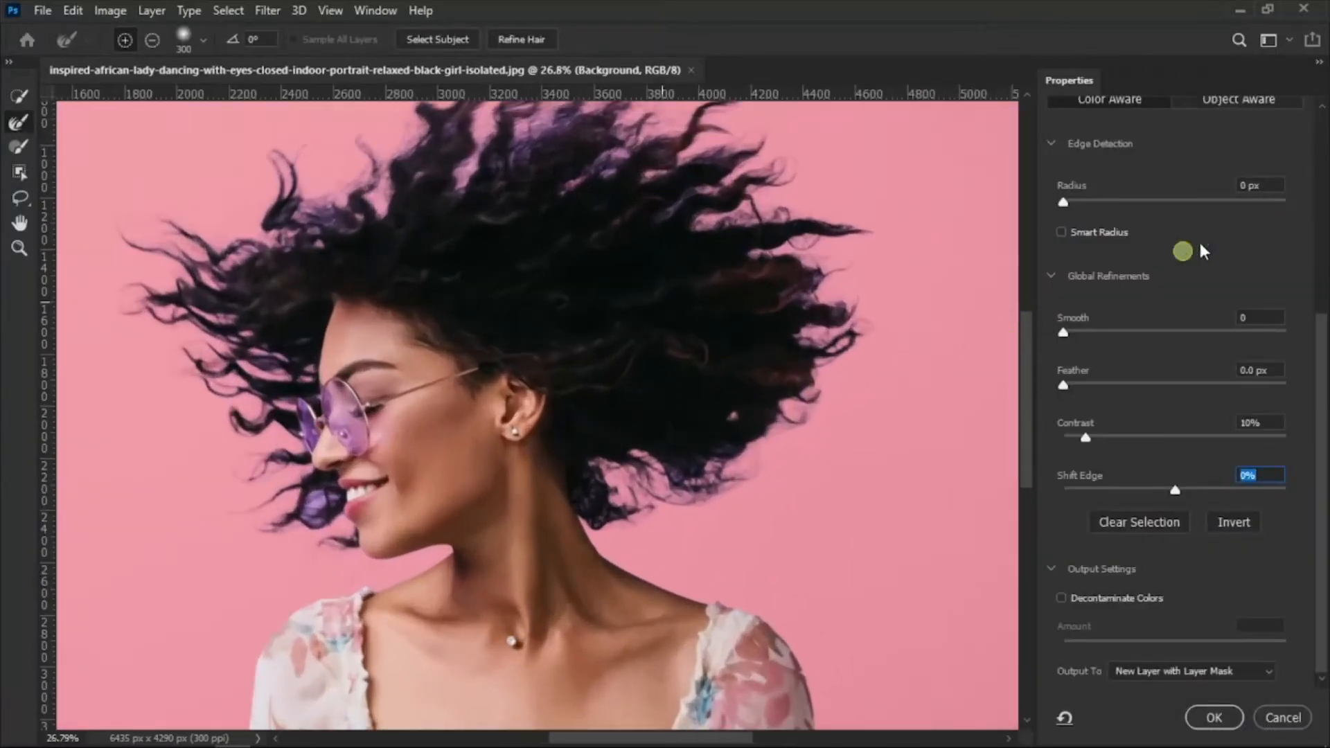
scroll(1293, 274, "up", 5)
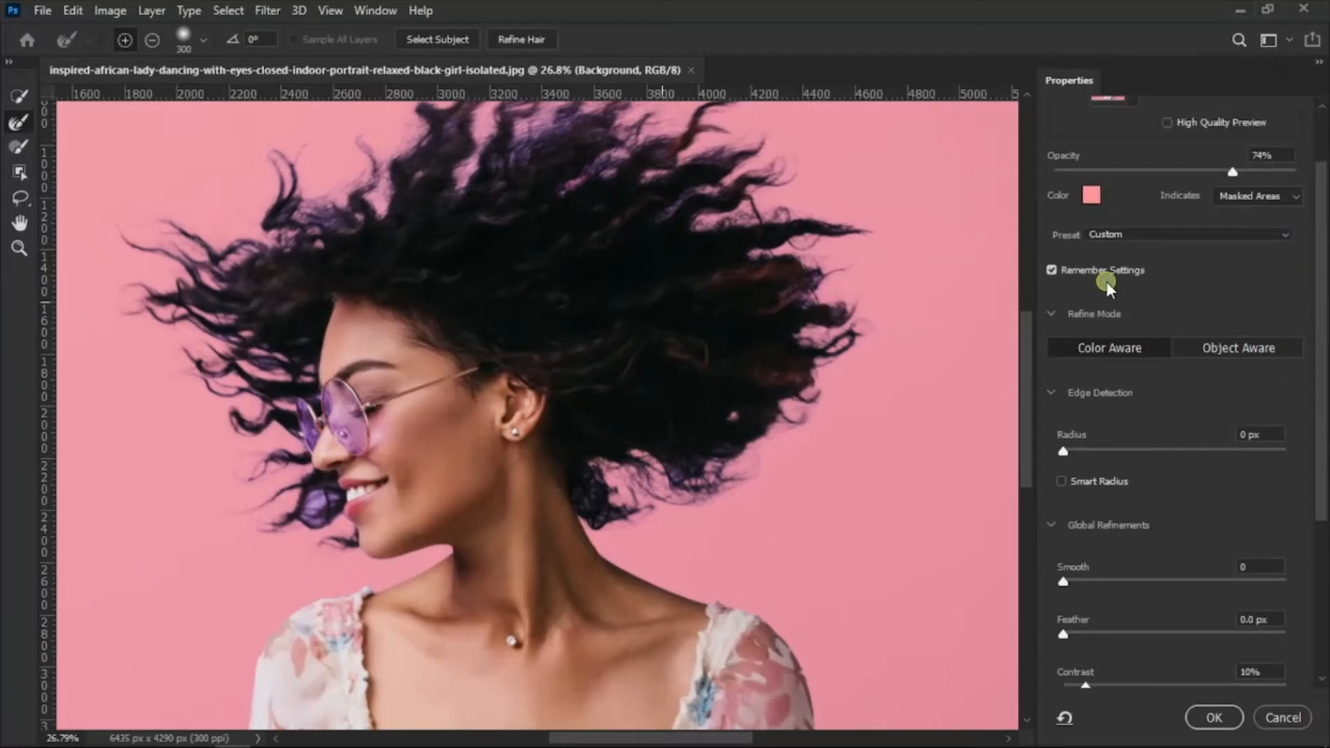
scroll(1293, 348, "down", 2)
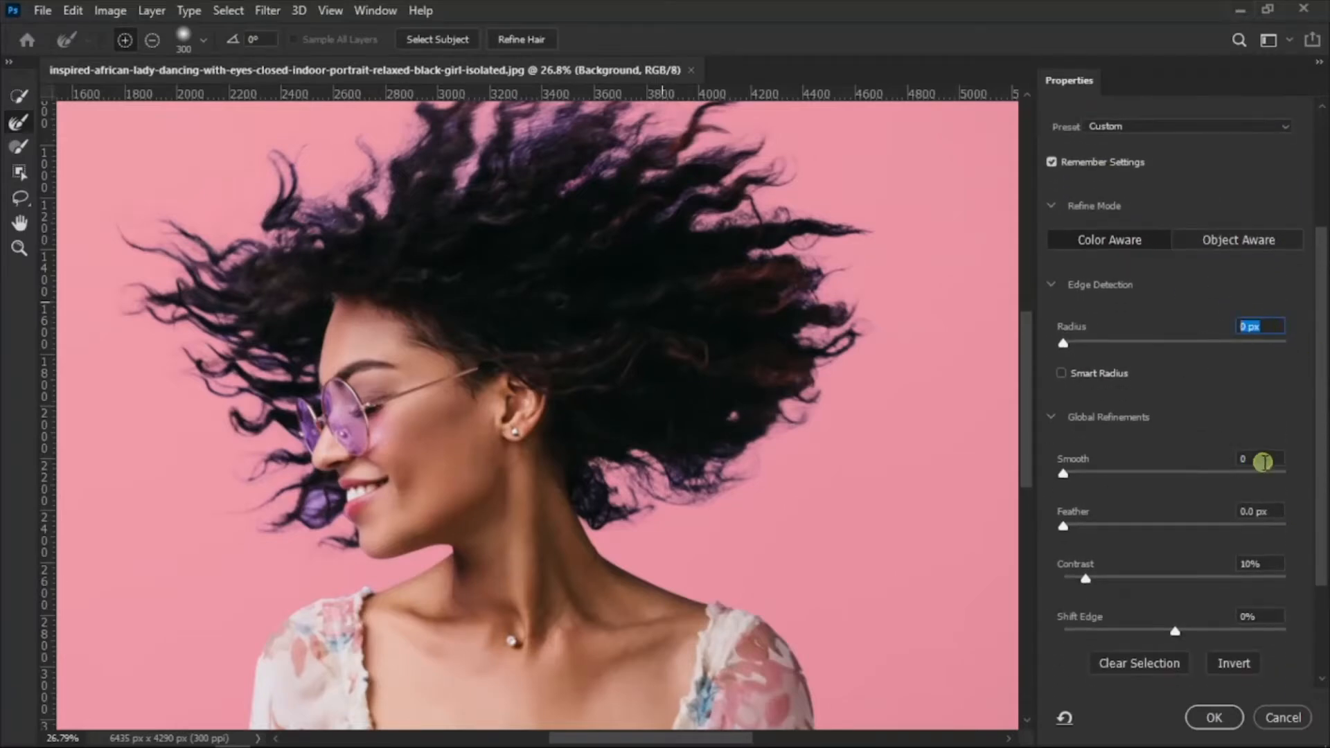
scroll(1324, 405, "down", 2)
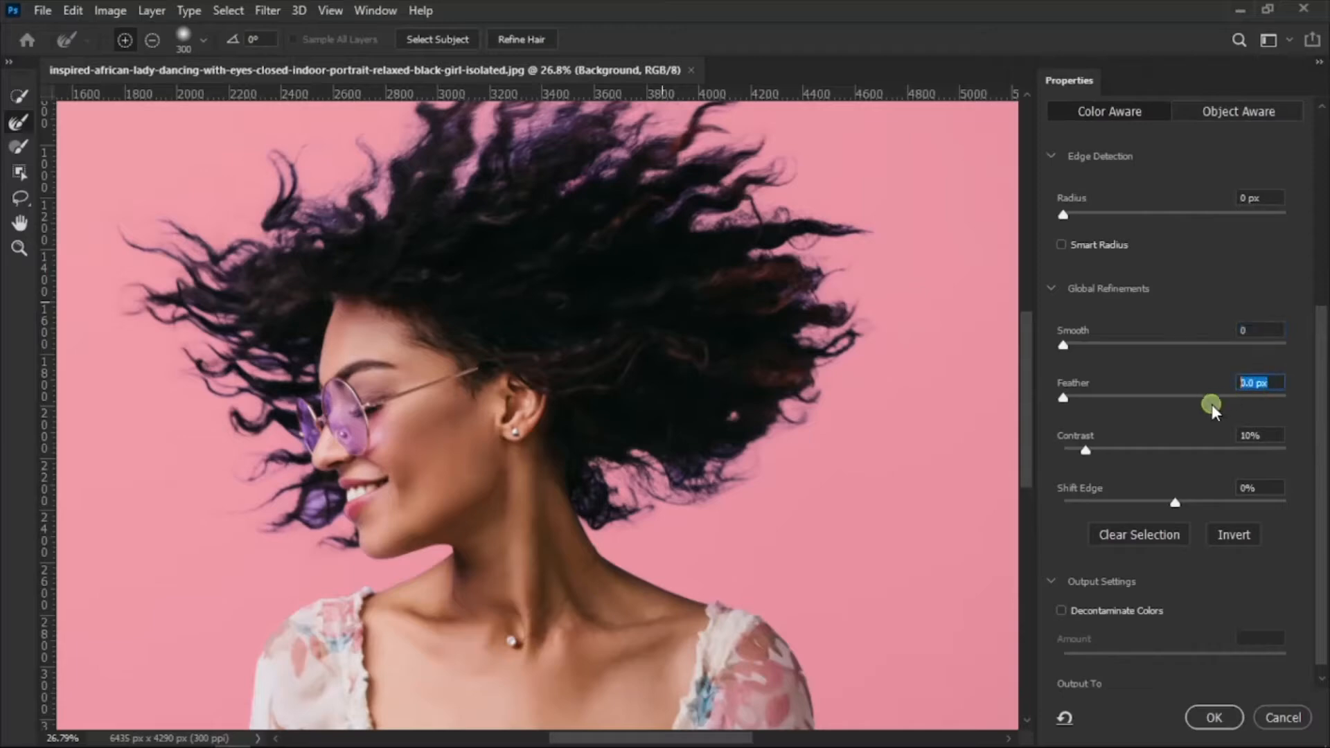
scroll(1321, 422, "down", 1)
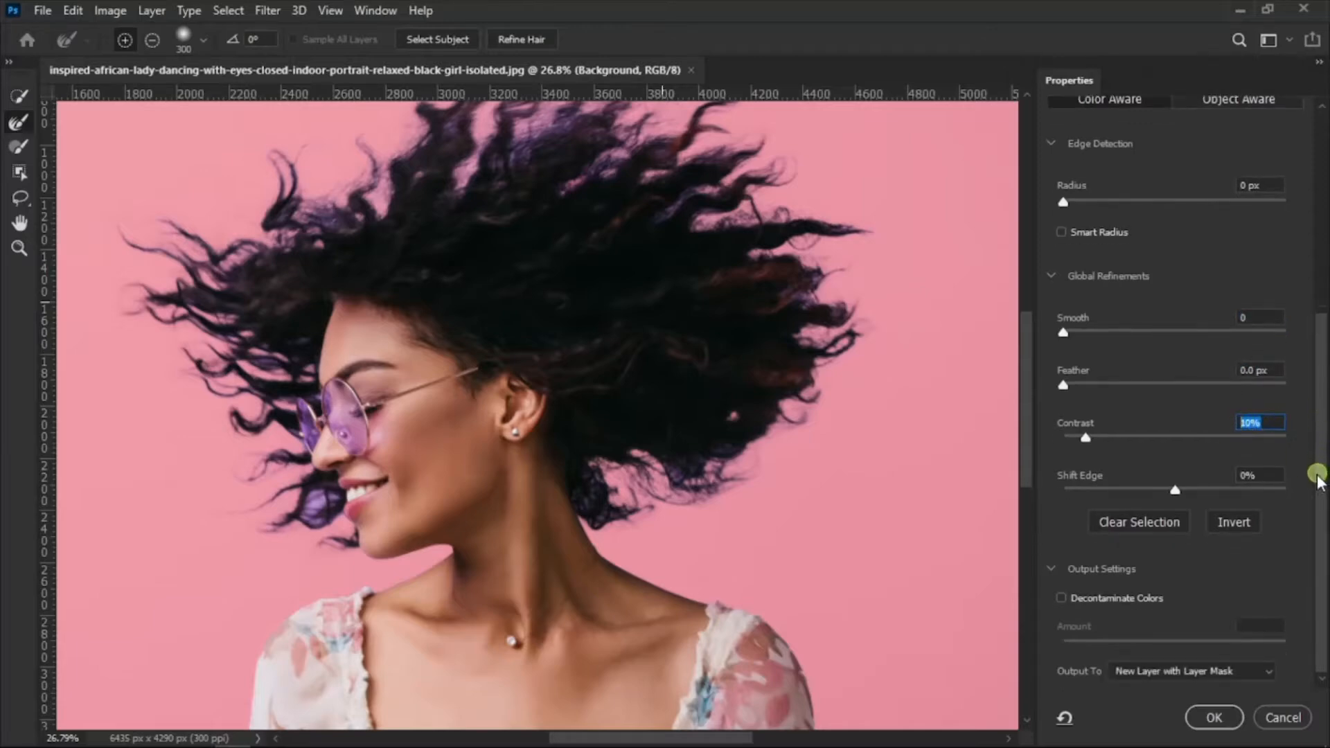
left_click(1248, 673)
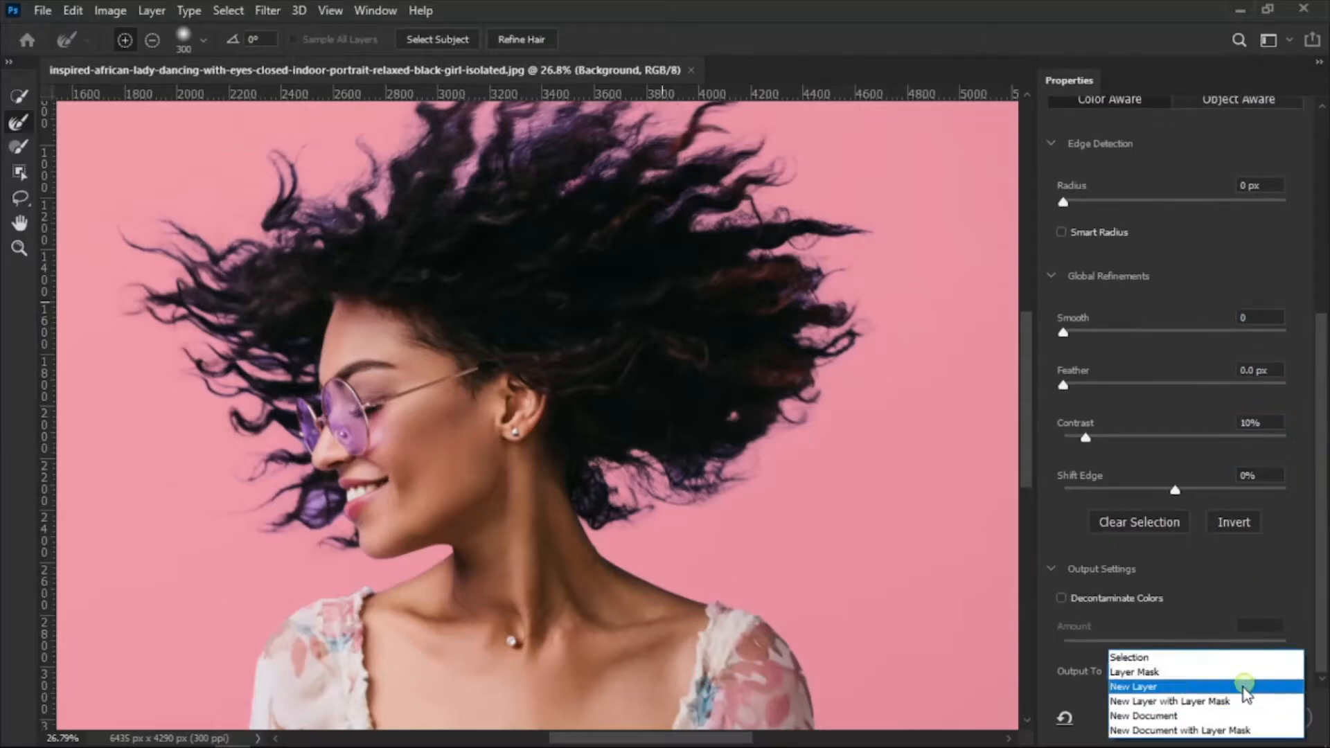
left_click(1237, 702)
Brush along the top and outer edges of the hair with the Refine Edge Brush to clean up the background
left_click_drag(574, 202, 527, 269)
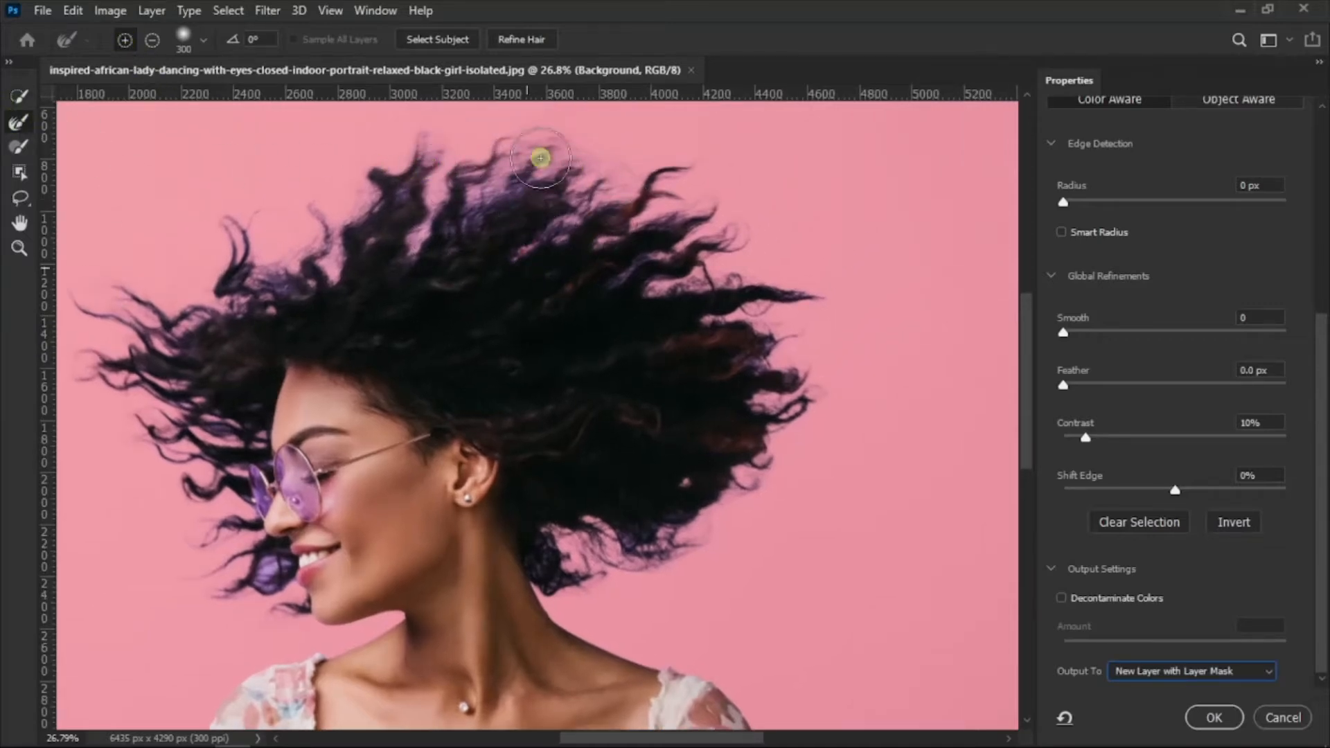
left_click_drag(540, 157, 511, 177)
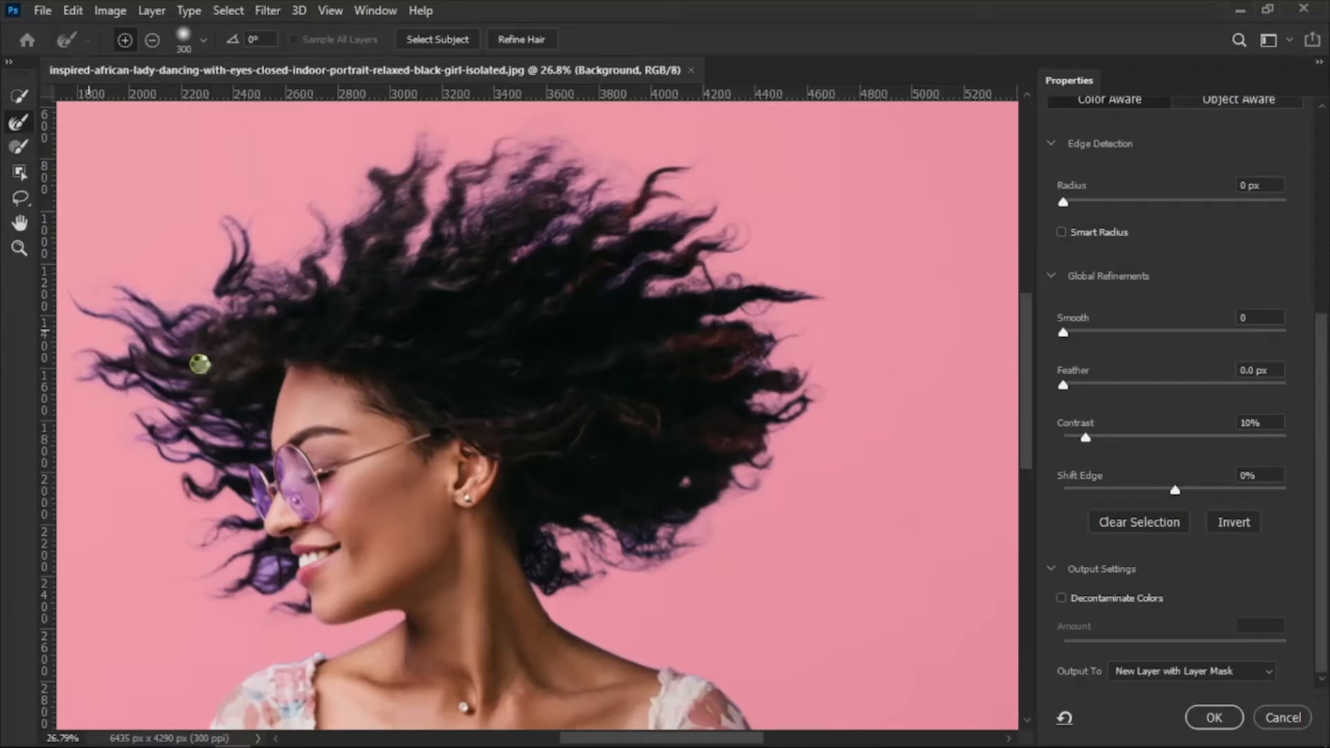
left_click_drag(197, 361, 444, 289)
left_click_drag(430, 334, 469, 356)
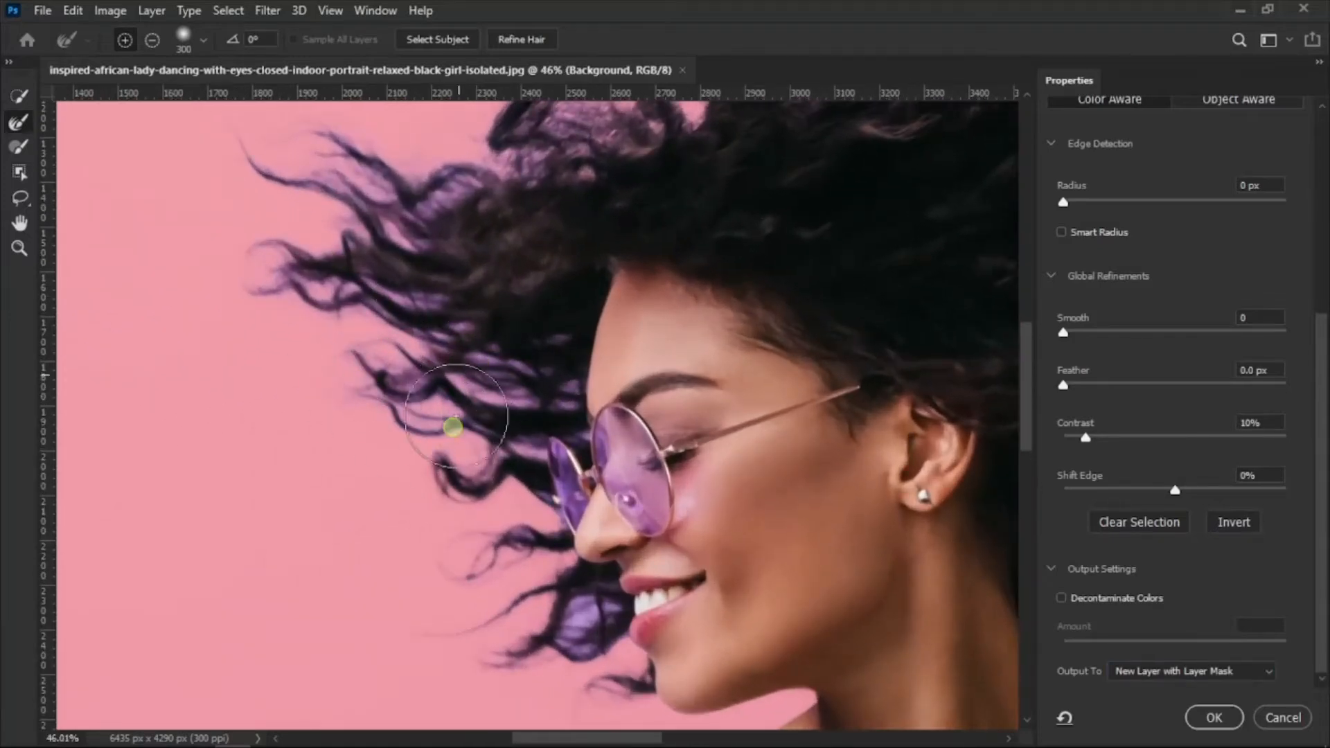
Refine the loose curls in front of the face and beside the mouth with the Refine Edge Brush
left_click_drag(314, 293, 286, 196)
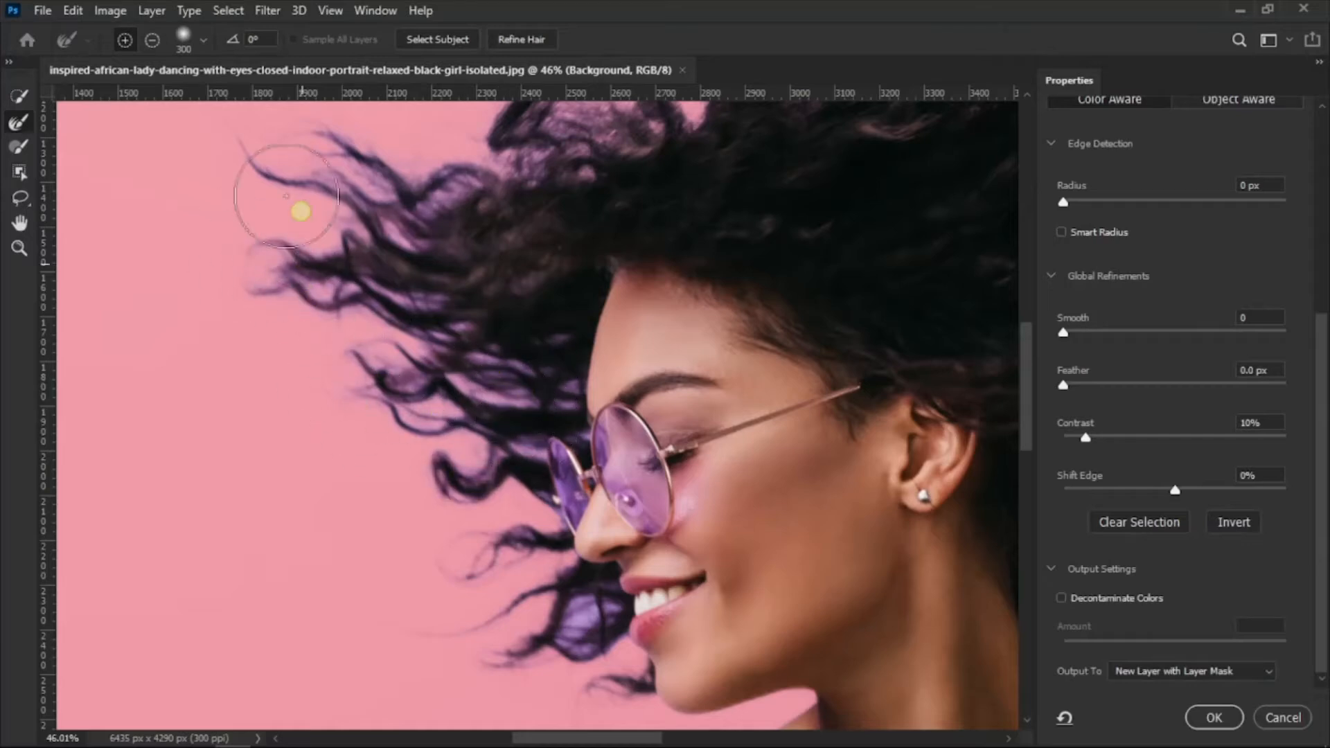
mouse_move(433, 412)
left_mouse_down()
mouse_move(486, 541)
mouse_move(480, 510)
mouse_move(522, 595)
mouse_move(570, 654)
mouse_move(558, 620)
mouse_move(585, 668)
mouse_move(575, 654)
mouse_move(642, 643)
mouse_move(636, 474)
left_mouse_up()
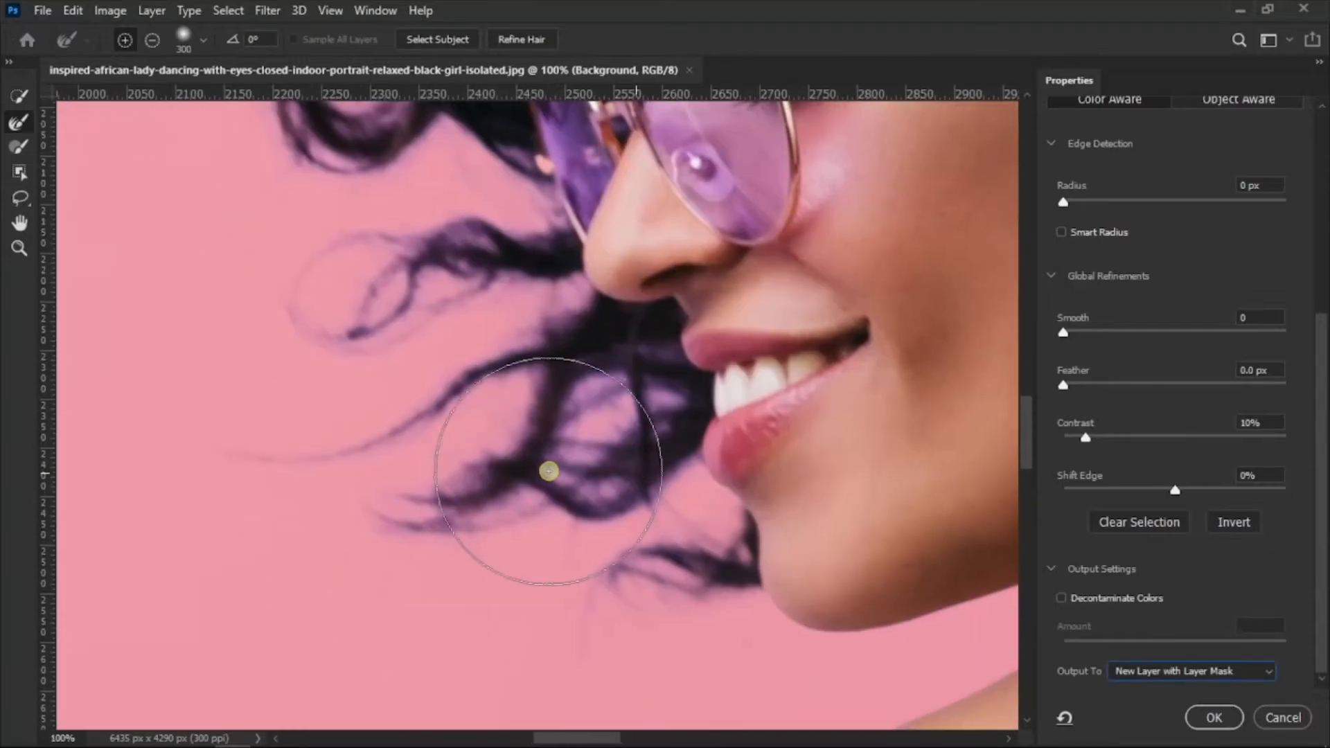
mouse_move(548, 471)
left_mouse_down()
mouse_move(640, 568)
mouse_move(560, 568)
mouse_move(492, 538)
mouse_move(486, 476)
mouse_move(408, 332)
mouse_move(455, 343)
mouse_move(447, 264)
mouse_move(393, 308)
mouse_move(443, 226)
mouse_move(446, 240)
mouse_move(419, 204)
mouse_move(440, 276)
mouse_move(383, 246)
mouse_move(335, 291)
left_mouse_up()
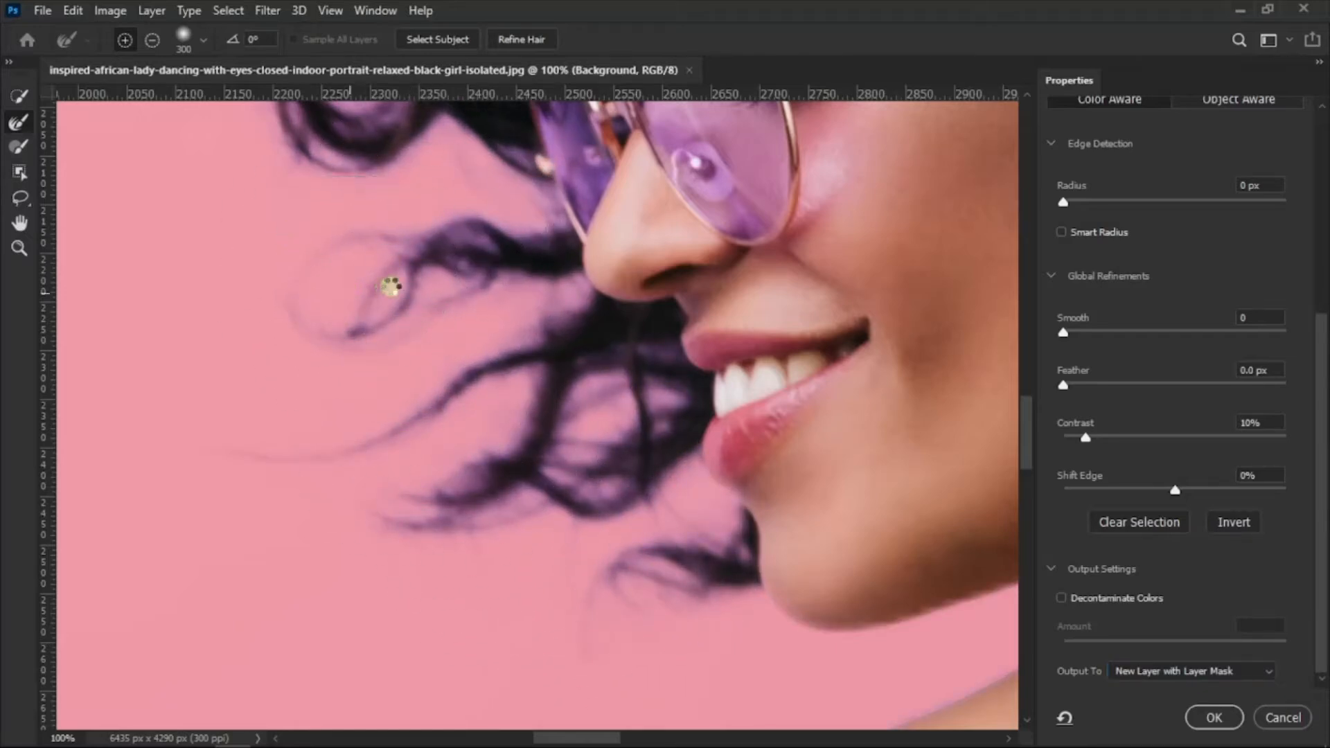
key("ctrl+minus")
key("ctrl+minus")
key("ctrl+minus")
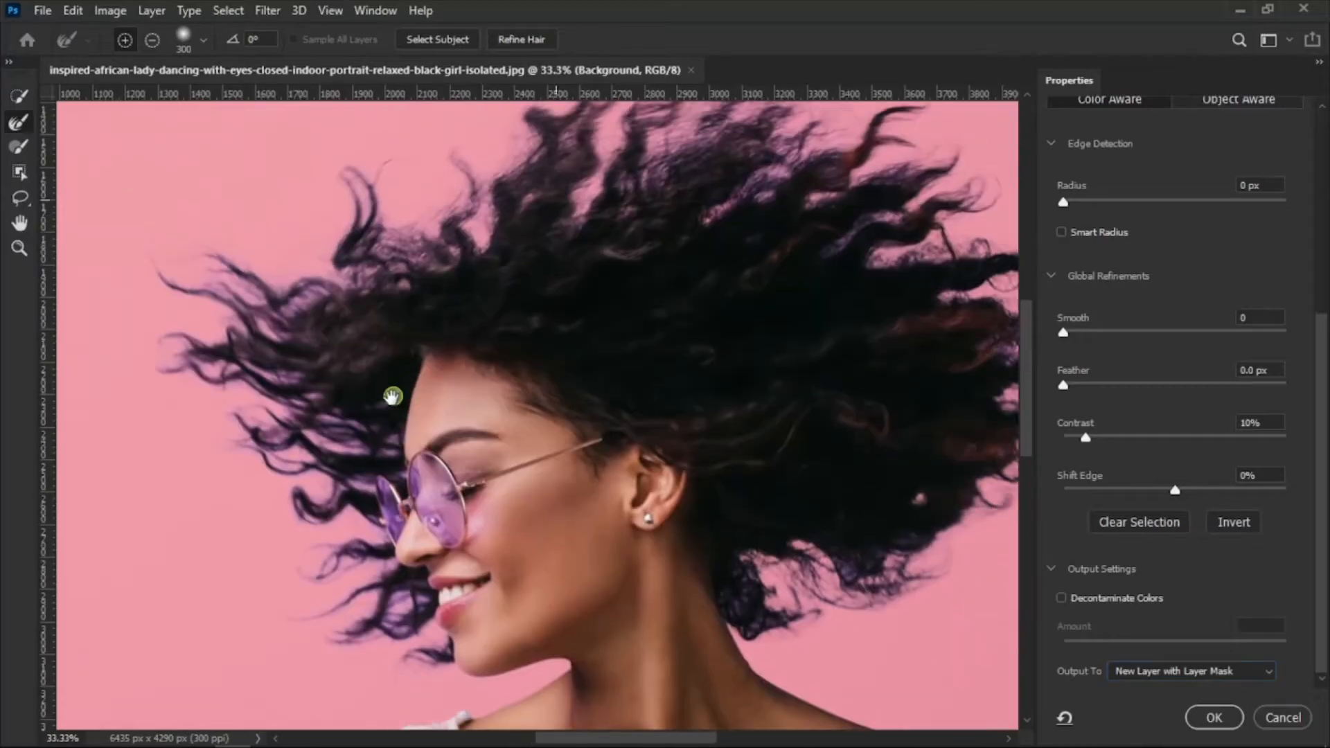
Refine the remaining strands along the crown and the back of the hair with the Refine Edge Brush
left_click_drag(392, 396, 378, 415)
mouse_move(238, 350)
left_mouse_down()
mouse_move(200, 378)
mouse_move(154, 315)
left_mouse_up()
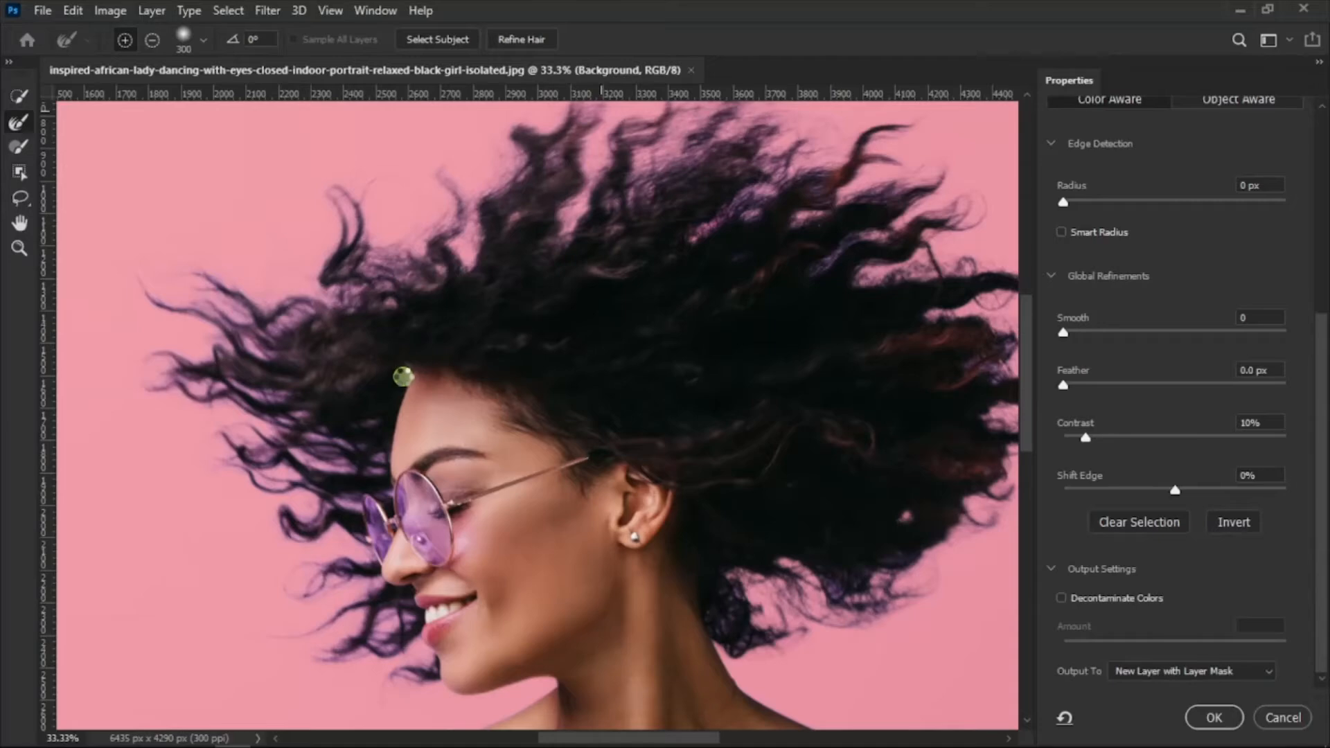
left_click_drag(382, 396, 360, 255)
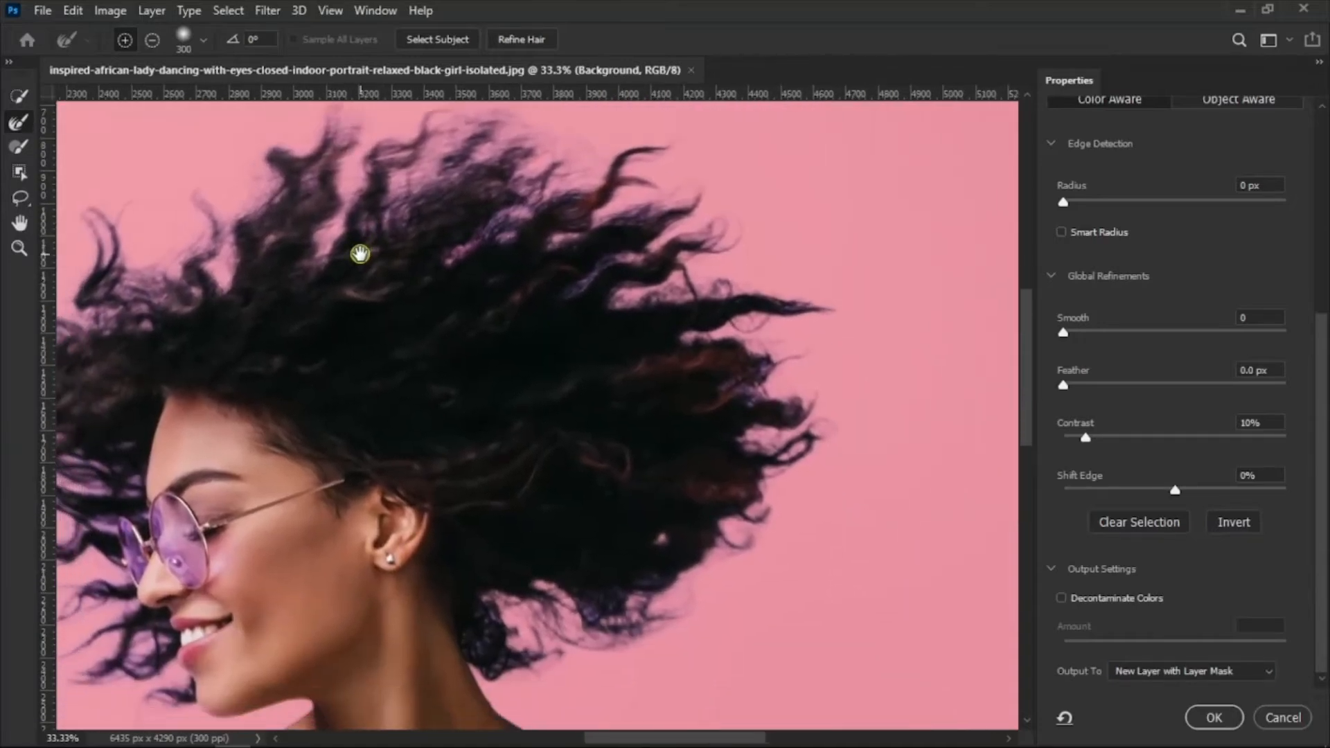
left_click_drag(369, 185, 348, 227)
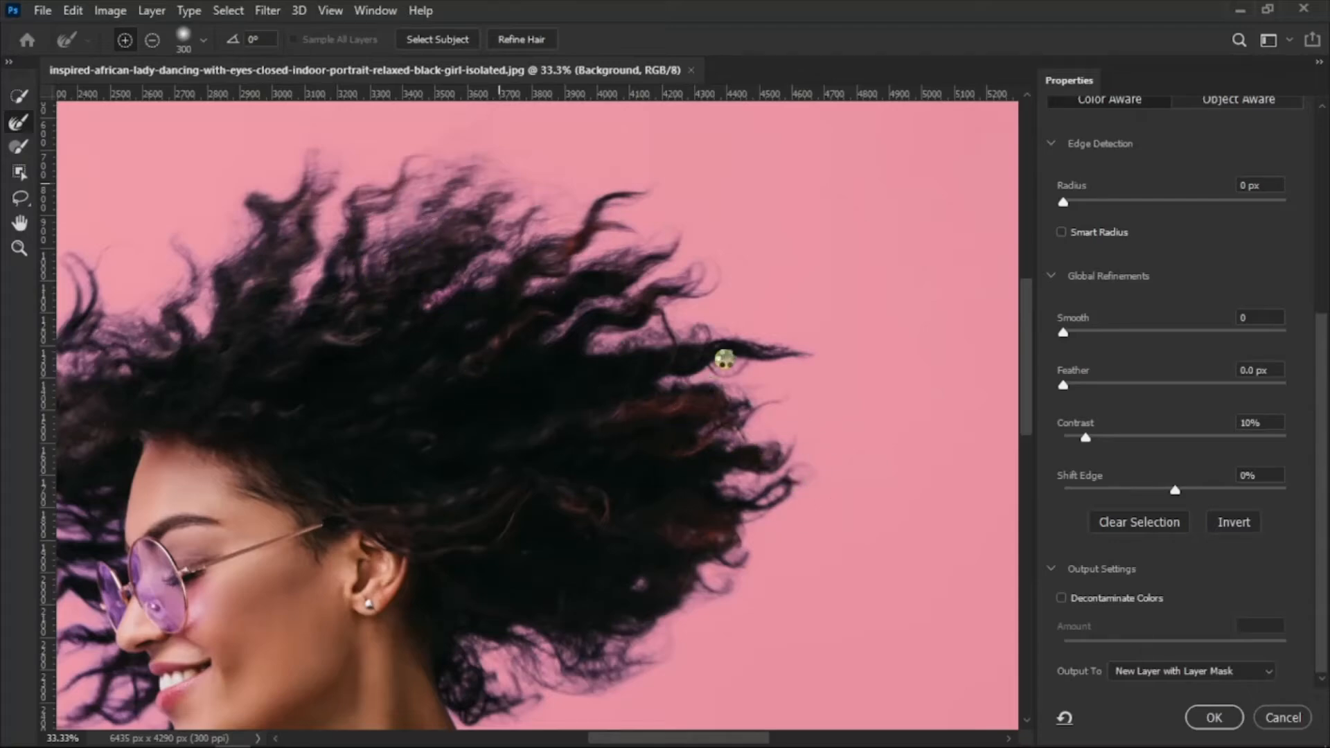
left_click_drag(752, 307, 760, 252)
left_click_drag(603, 389, 702, 374)
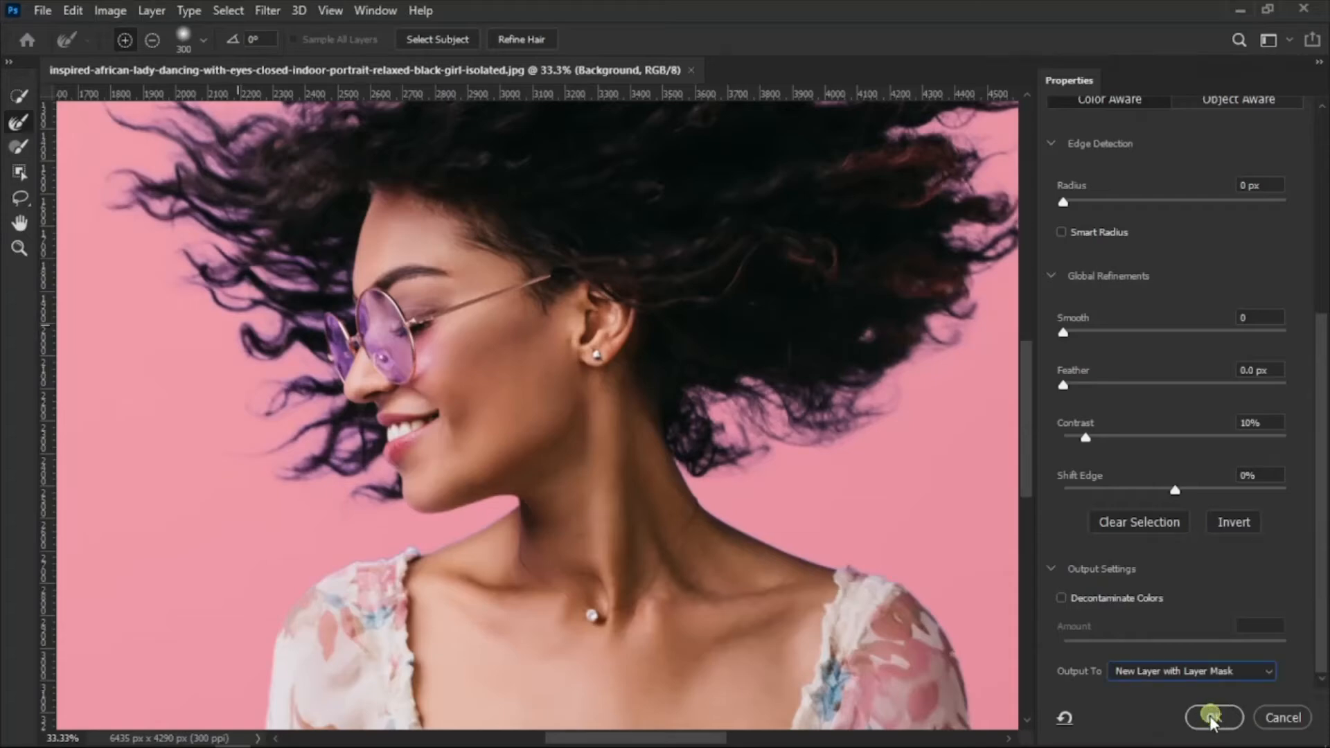
Output the refined selection as a masked layer, then select the original Background layer and make it visible
left_click(1214, 719)
scroll(665, 386, "down", 1)
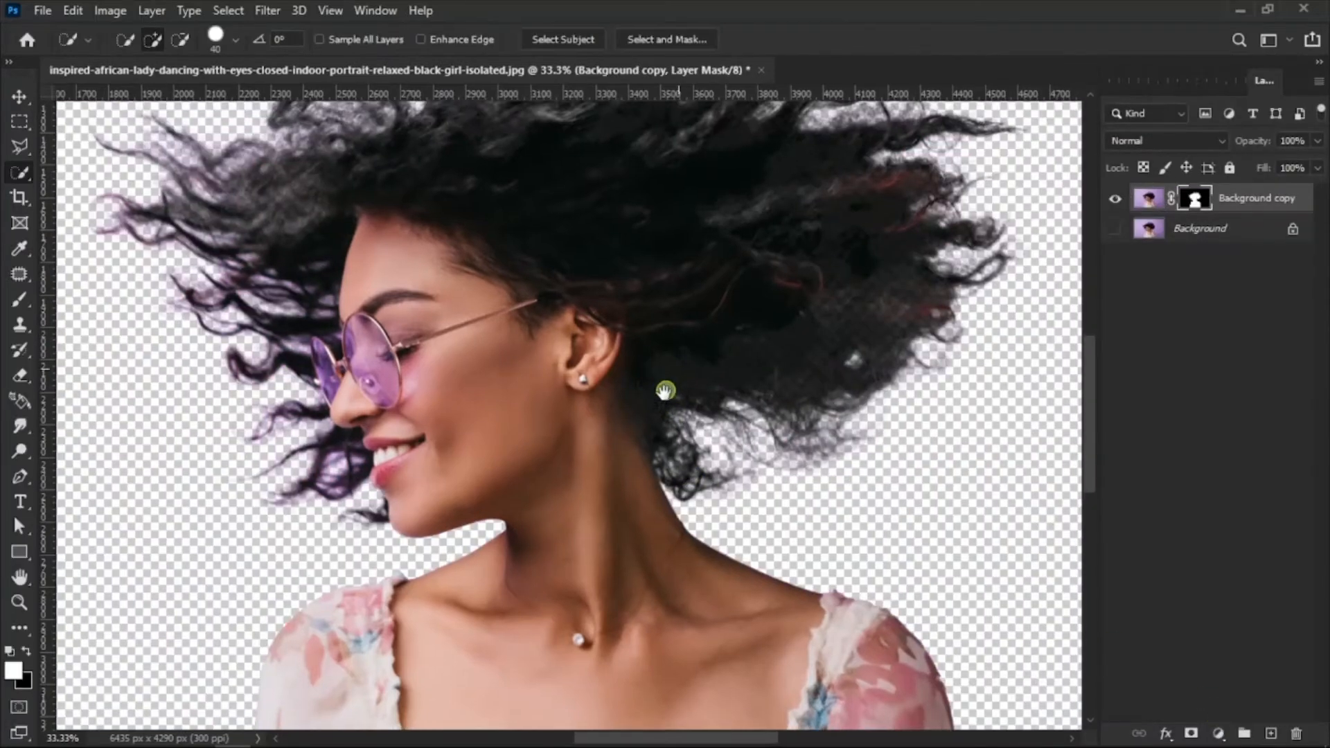
scroll(679, 410, "down", 4)
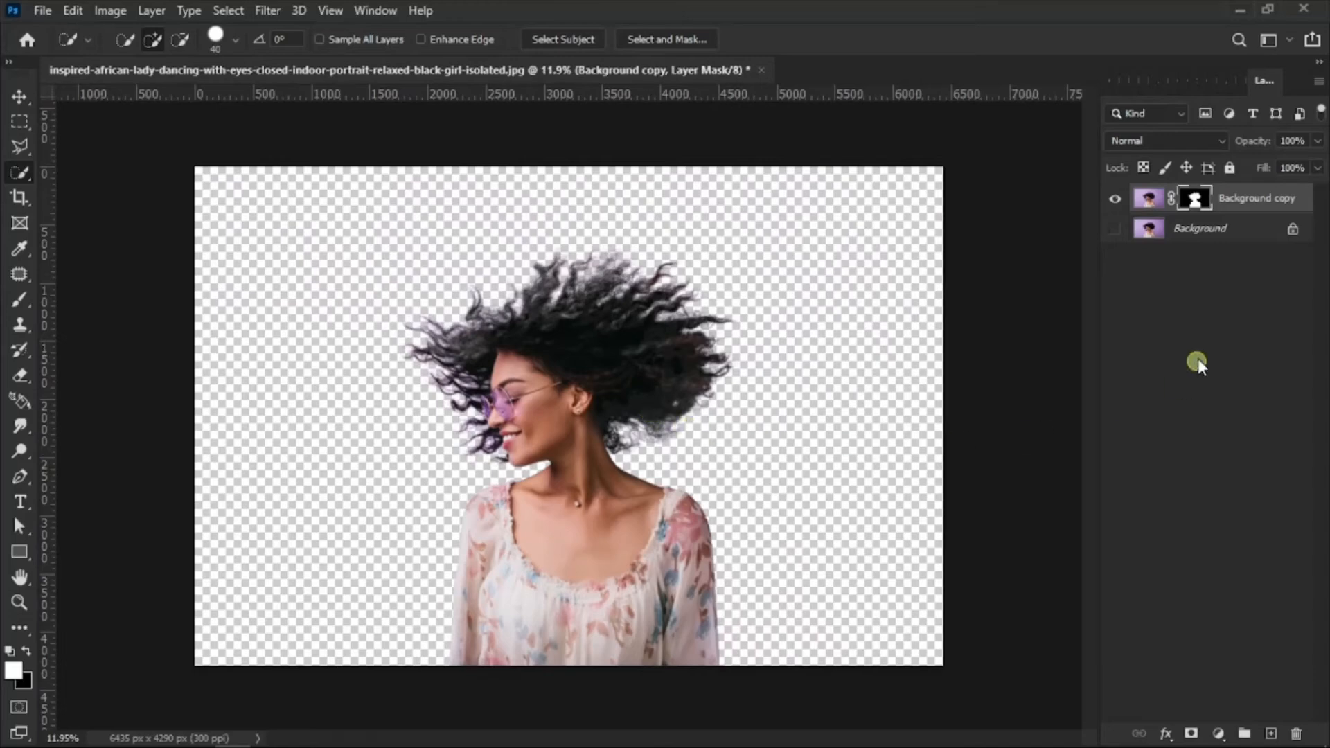
left_click(1218, 234)
left_click(1113, 229)
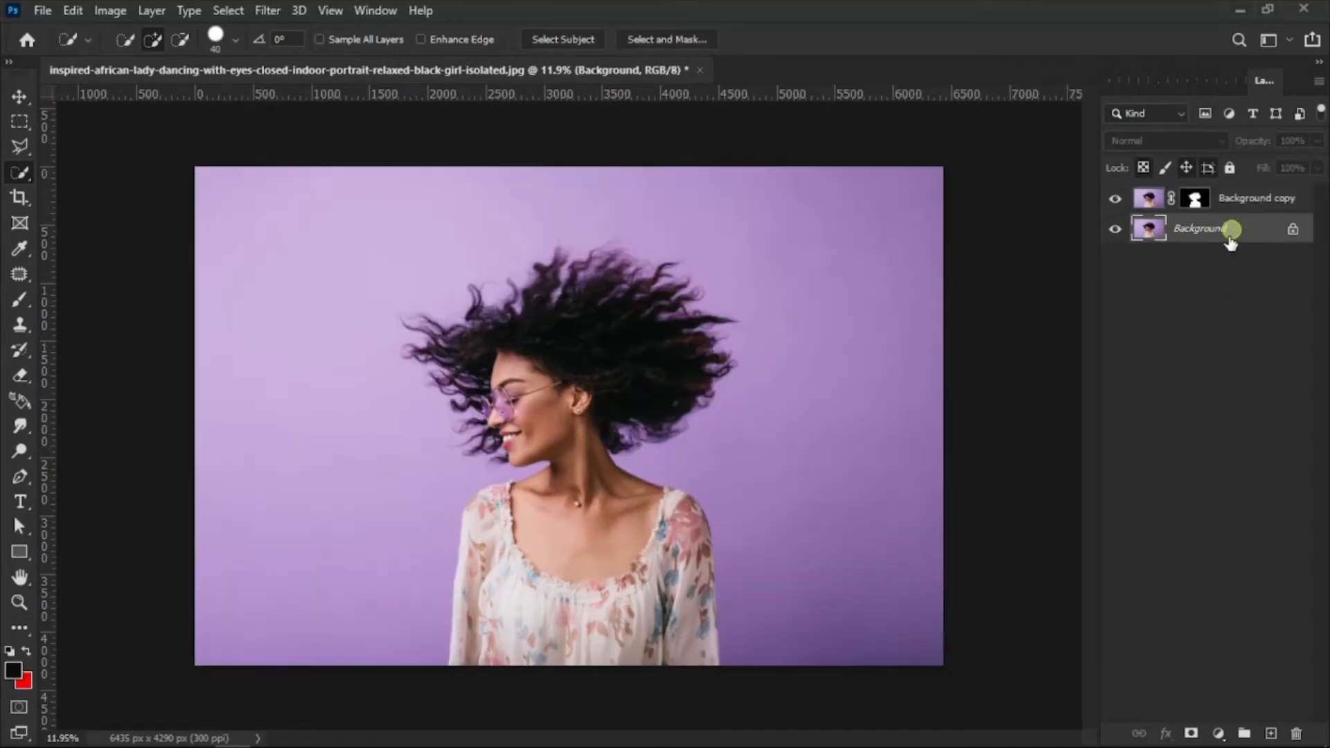
Add a Solid Color fill layer above the Background layer with the light blue colour 72cfff
left_click(1223, 733)
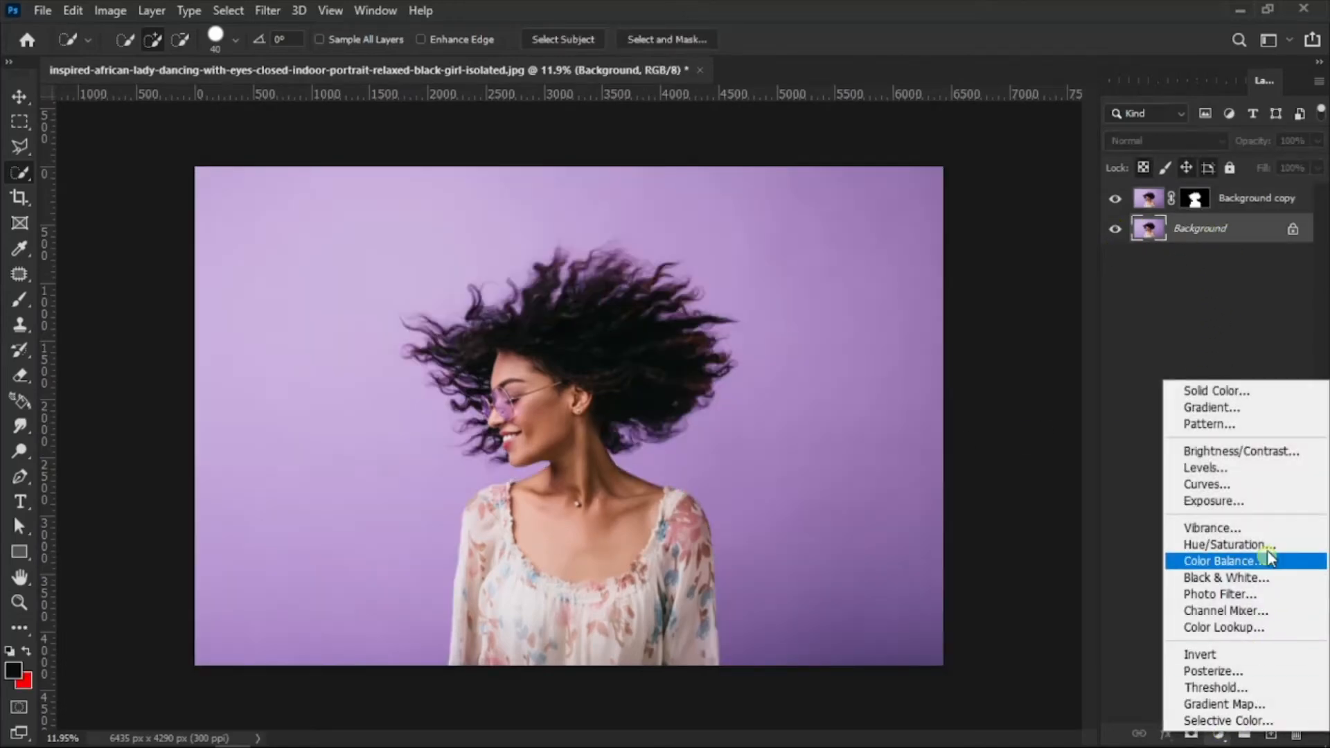
left_click(1266, 389)
left_click_drag(949, 453, 938, 403)
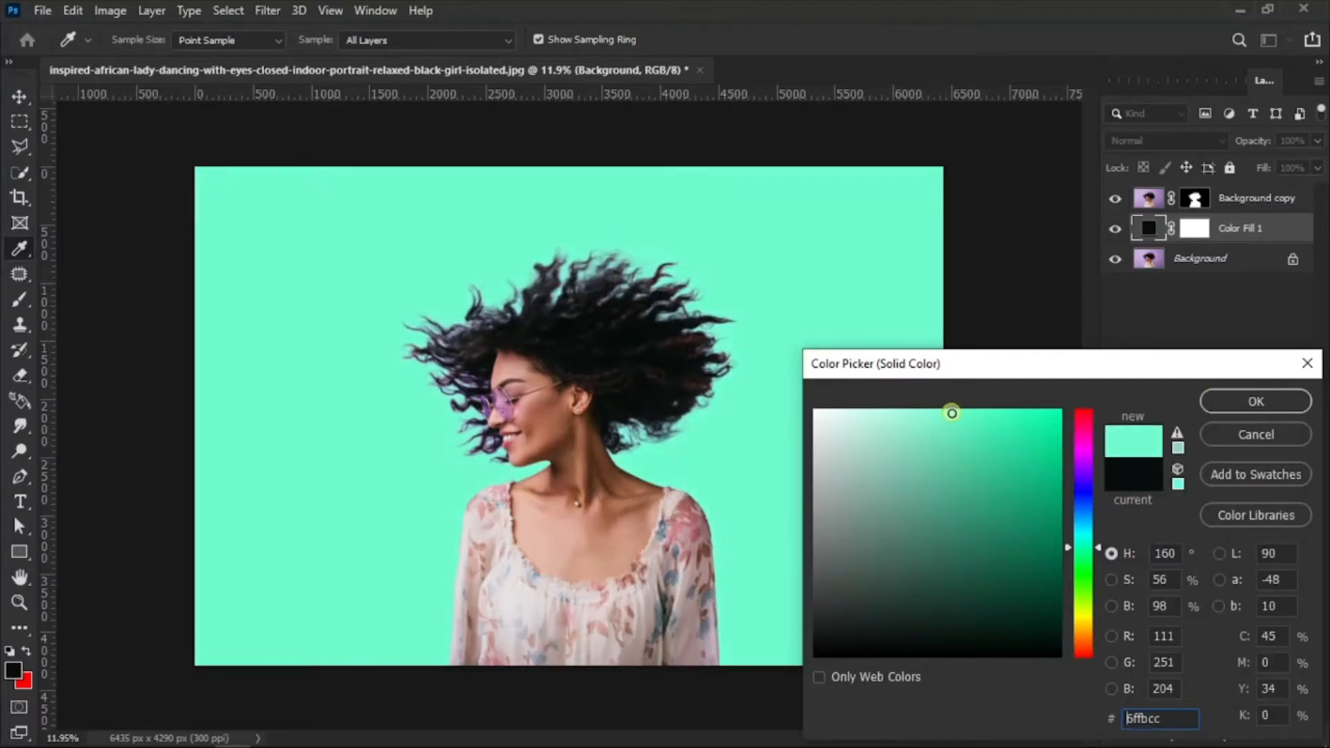
left_click_drag(1089, 540, 1088, 521)
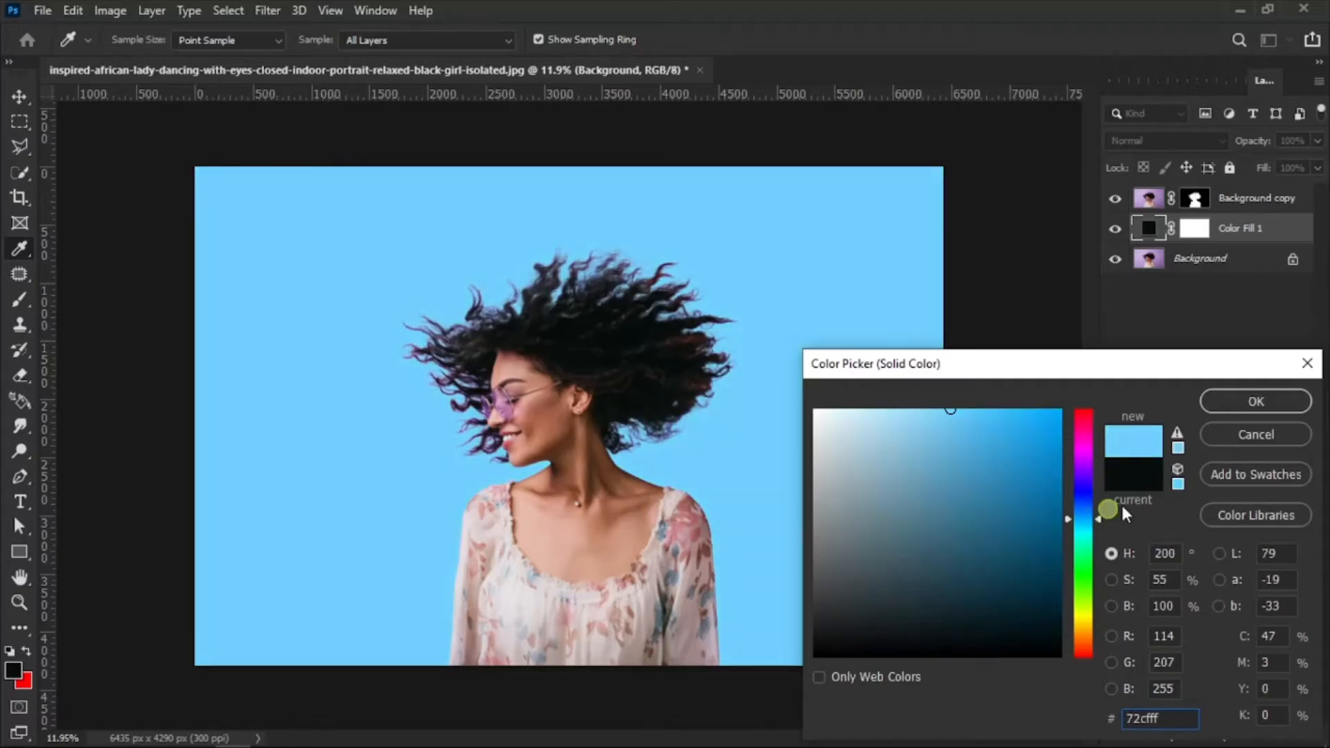
left_click(1256, 401)
Set the blue fill layer's blend mode to Color
left_click(1174, 143)
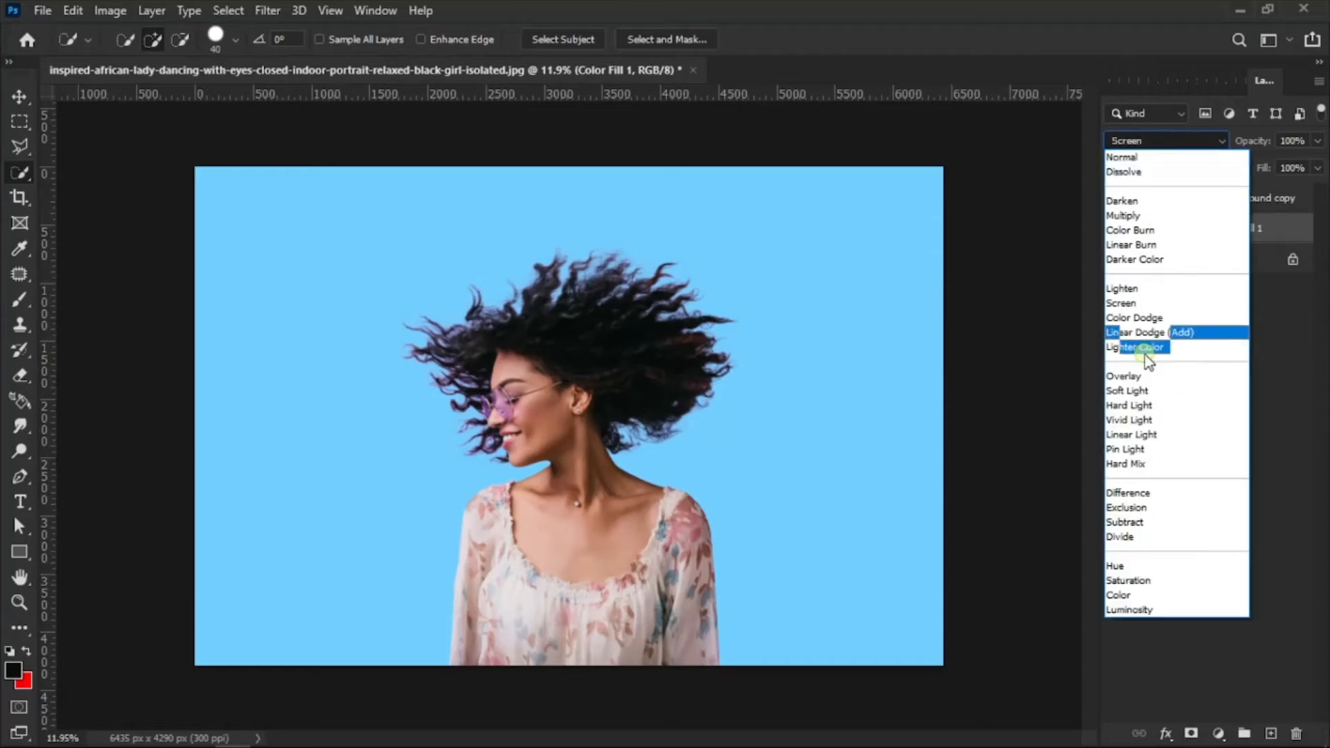
left_click(1136, 596)
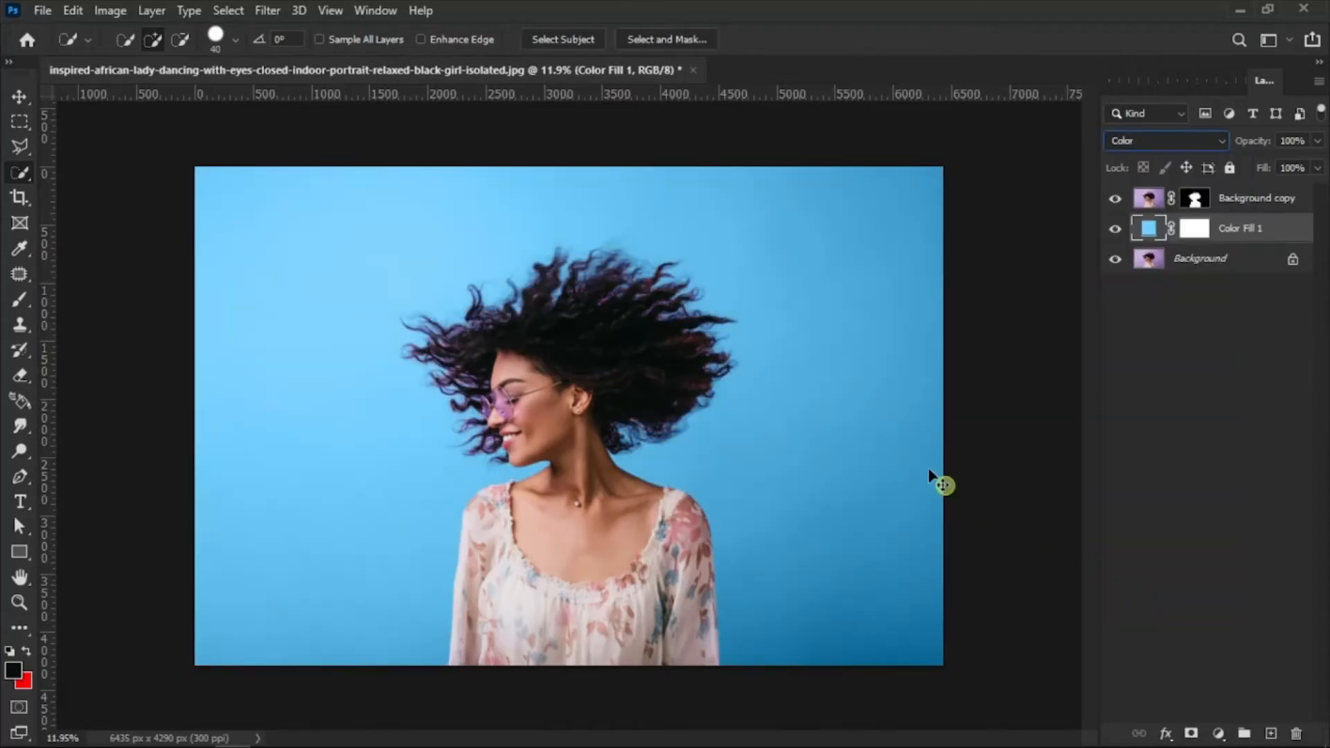
left_click_drag(613, 277, 653, 332)
left_click_drag(688, 268, 692, 342)
left_click_drag(692, 342, 718, 297)
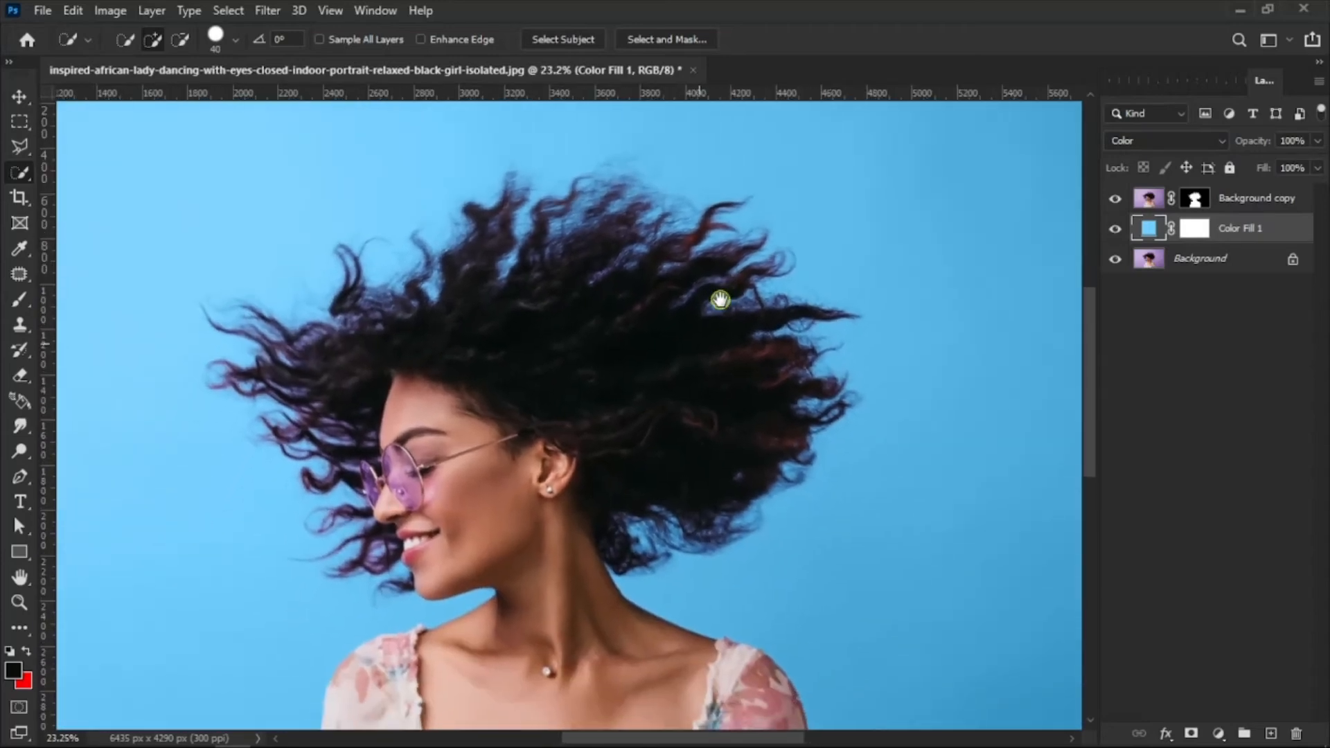
left_click_drag(277, 377, 376, 412)
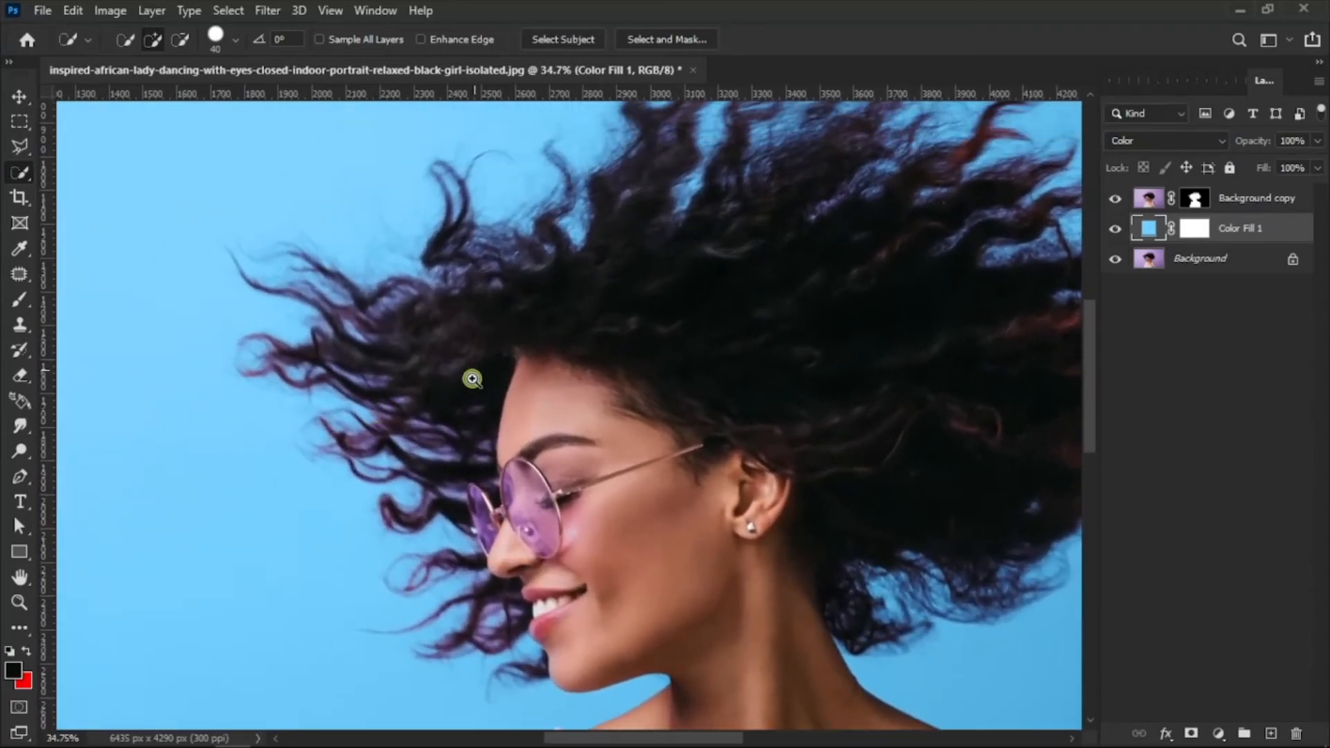
left_click_drag(472, 379, 424, 409)
left_click_drag(423, 409, 412, 392)
Load the Background copy layer's mask as a selection and create a new empty layer above that layer
left_click(1204, 199)
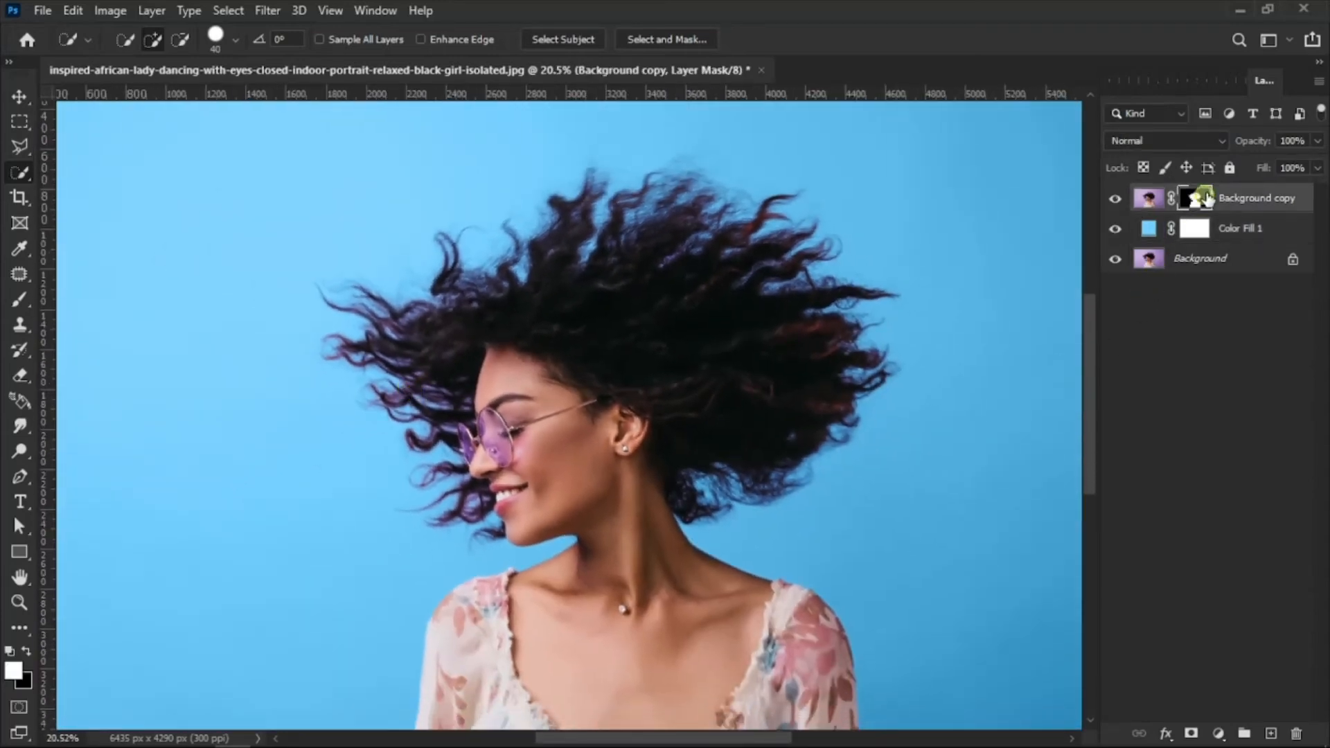
left_click(1202, 199, "ctrl")
mouse_move(682, 409)
left_mouse_down()
mouse_move(650, 418)
mouse_move(665, 414)
left_mouse_up()
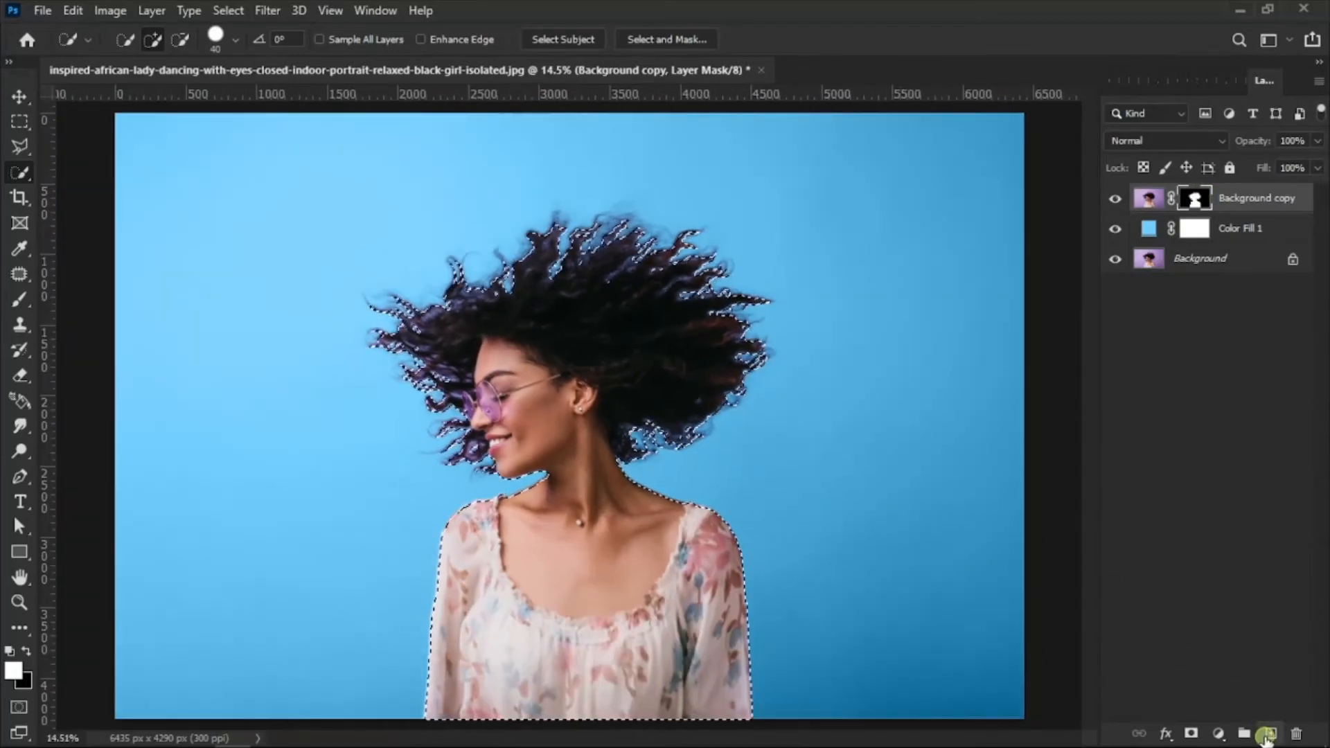
left_click(1270, 732)
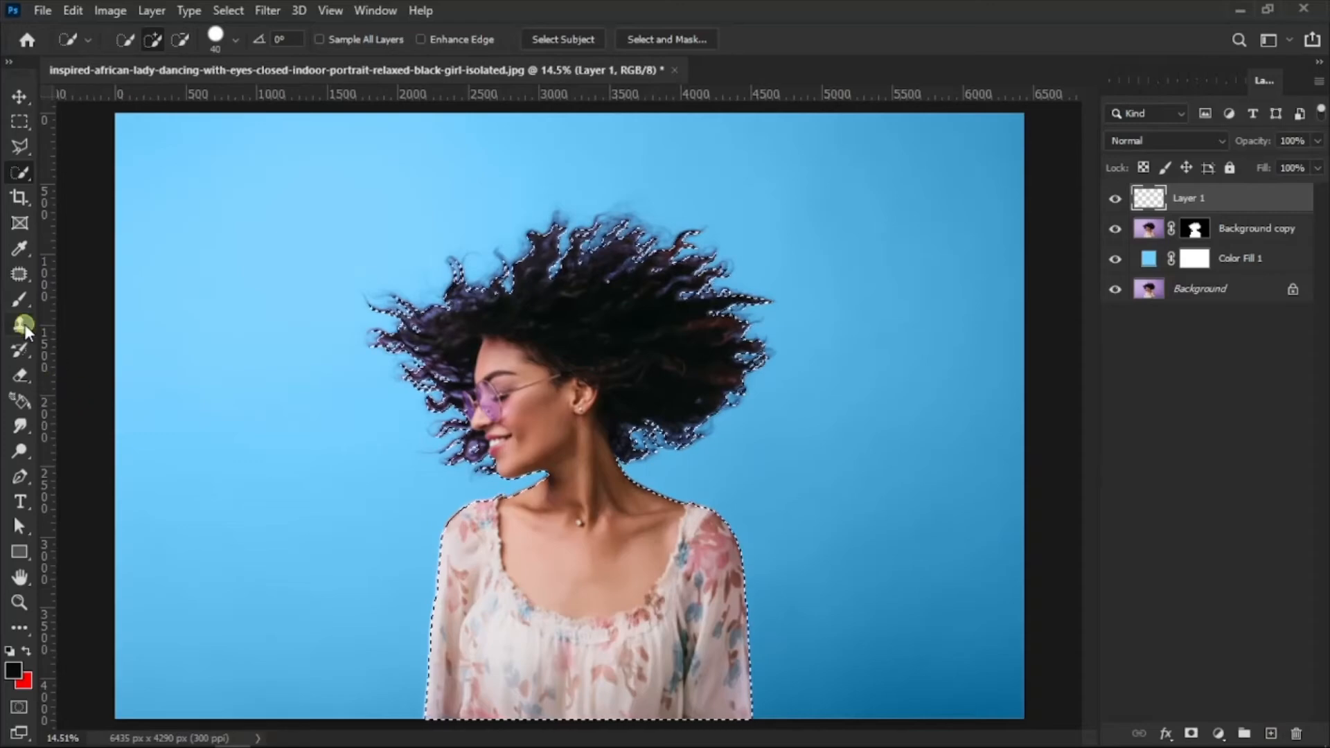
Choose the Brush tool and set the foreground colour to the near-black 070d0b sampled from the woman's hair
left_click(19, 301)
right_click(19, 301)
left_click(80, 301)
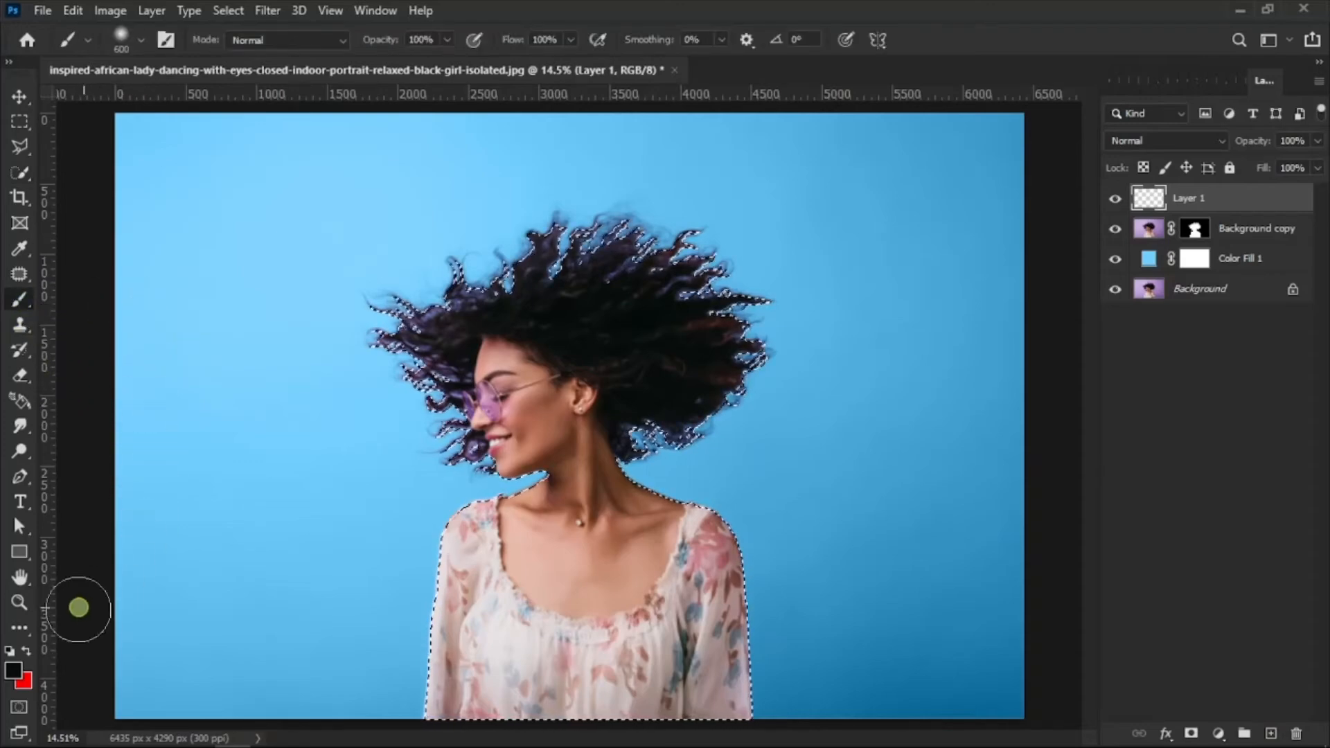
left_click(19, 675)
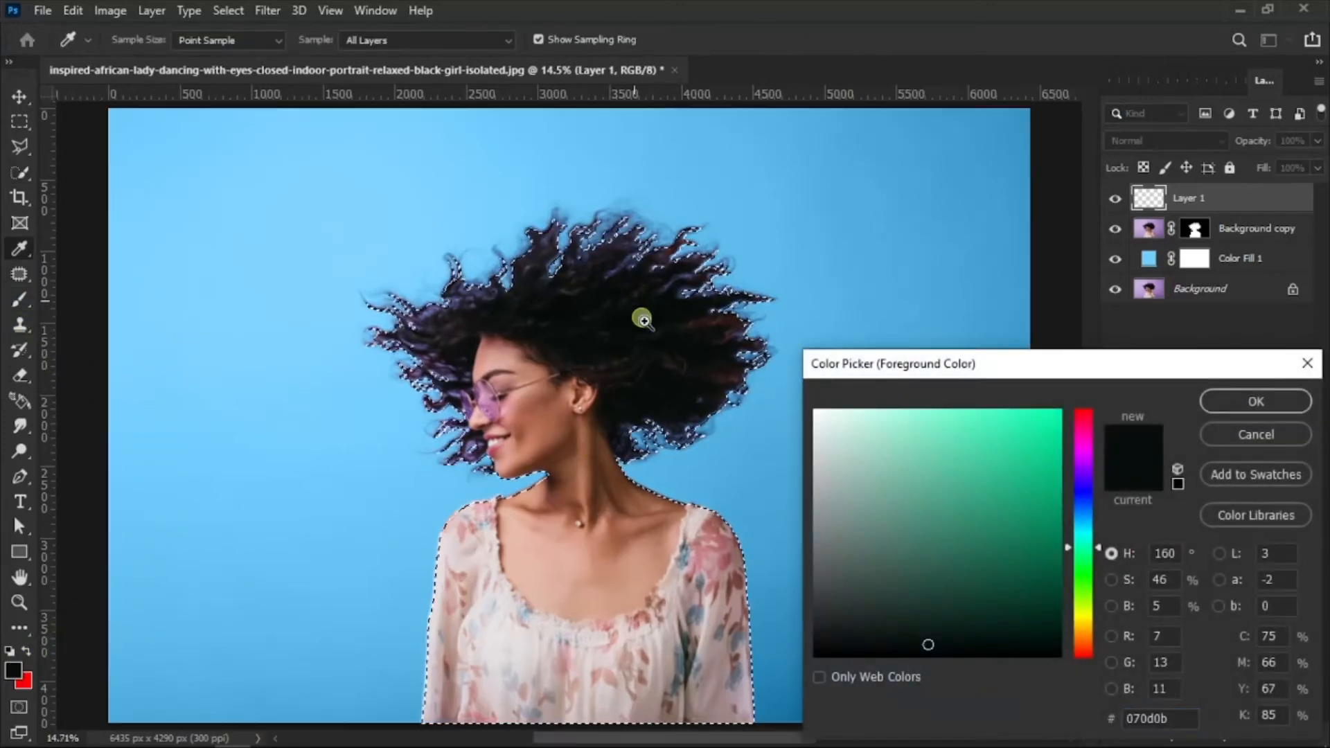
scroll(644, 311, "up", 3)
left_click_drag(689, 365, 659, 386)
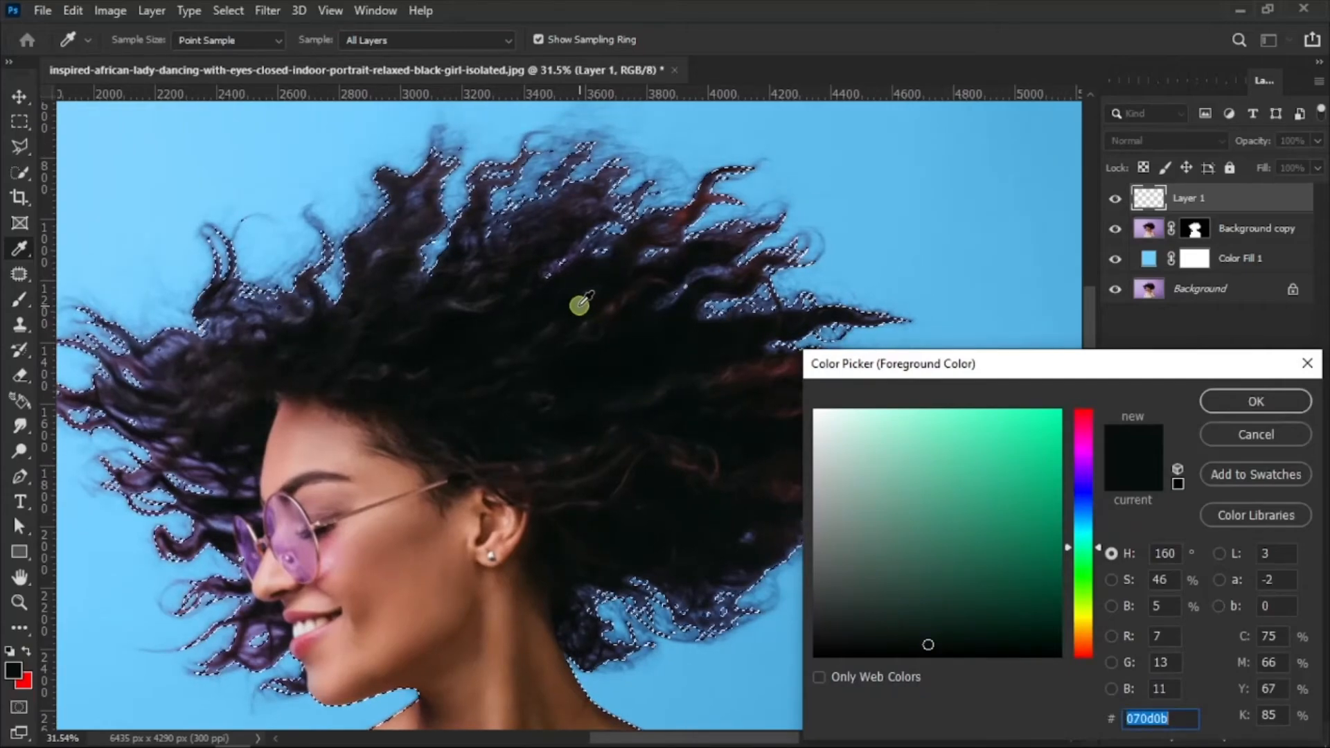
left_click_drag(572, 303, 573, 288)
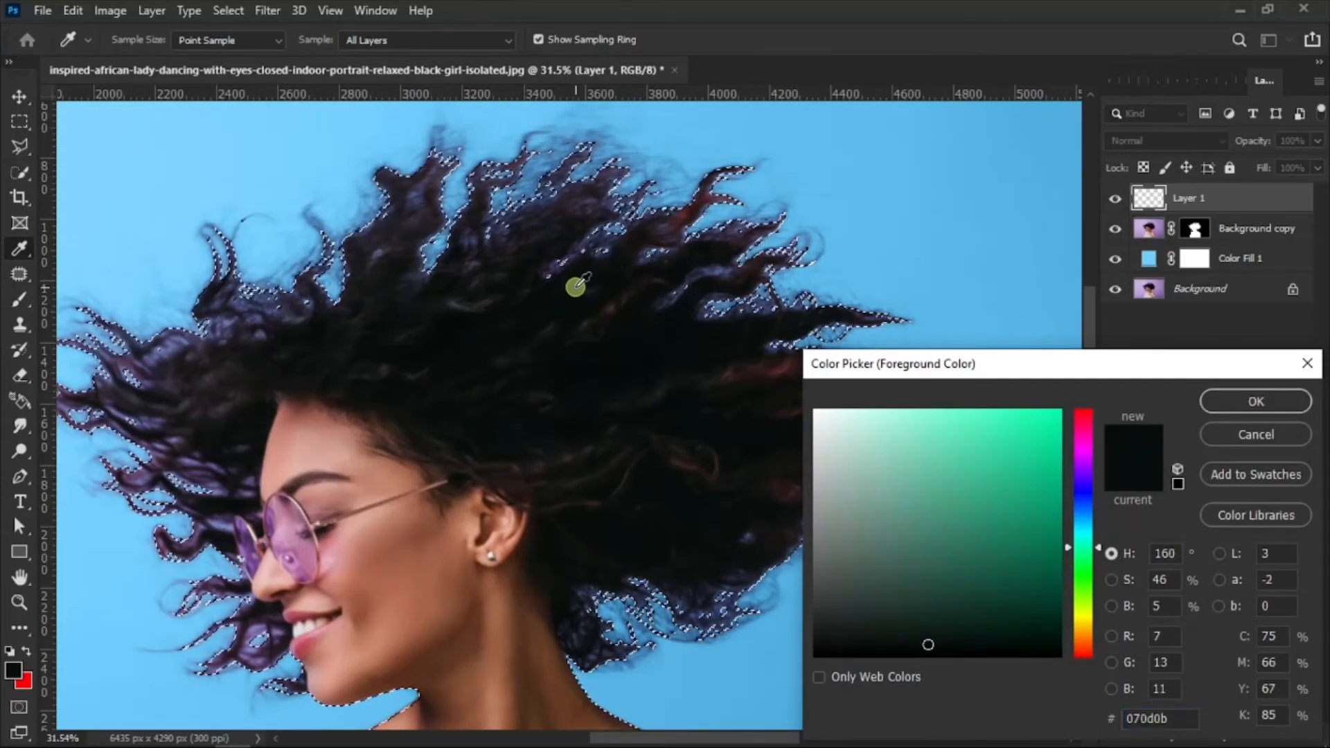
left_click(1257, 404)
key("b")
Paint over the purple-tinted main mass of hair on Layer 1, within the selection, using the 600 px soft brush
scroll(720, 326, "down", 3)
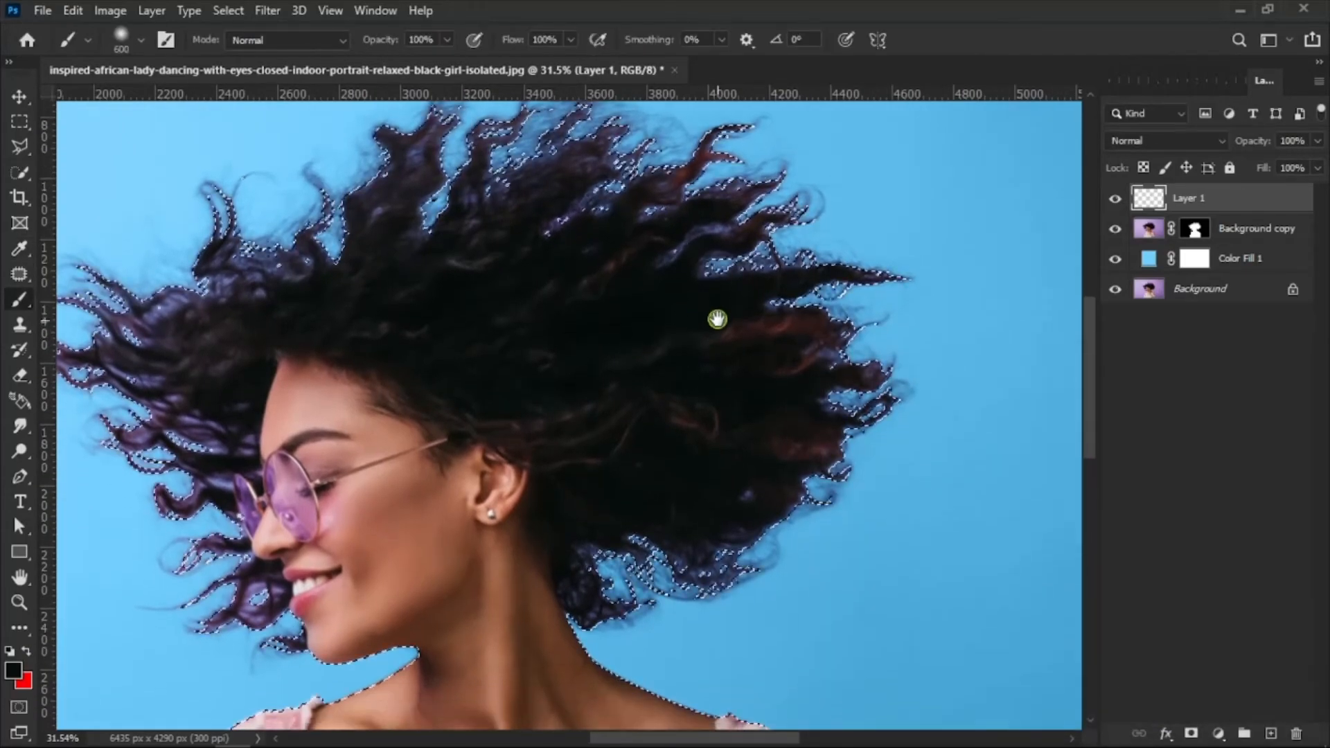
left_click_drag(745, 338, 724, 355)
mouse_move(771, 218)
left_mouse_down()
mouse_move(723, 261)
mouse_move(622, 232)
mouse_move(640, 204)
mouse_move(585, 206)
mouse_move(438, 231)
mouse_move(316, 321)
mouse_move(263, 306)
mouse_move(300, 393)
mouse_move(328, 399)
mouse_move(370, 445)
mouse_move(475, 403)
left_mouse_up()
scroll(361, 421, "up", 3)
scroll(416, 409, "up", 2)
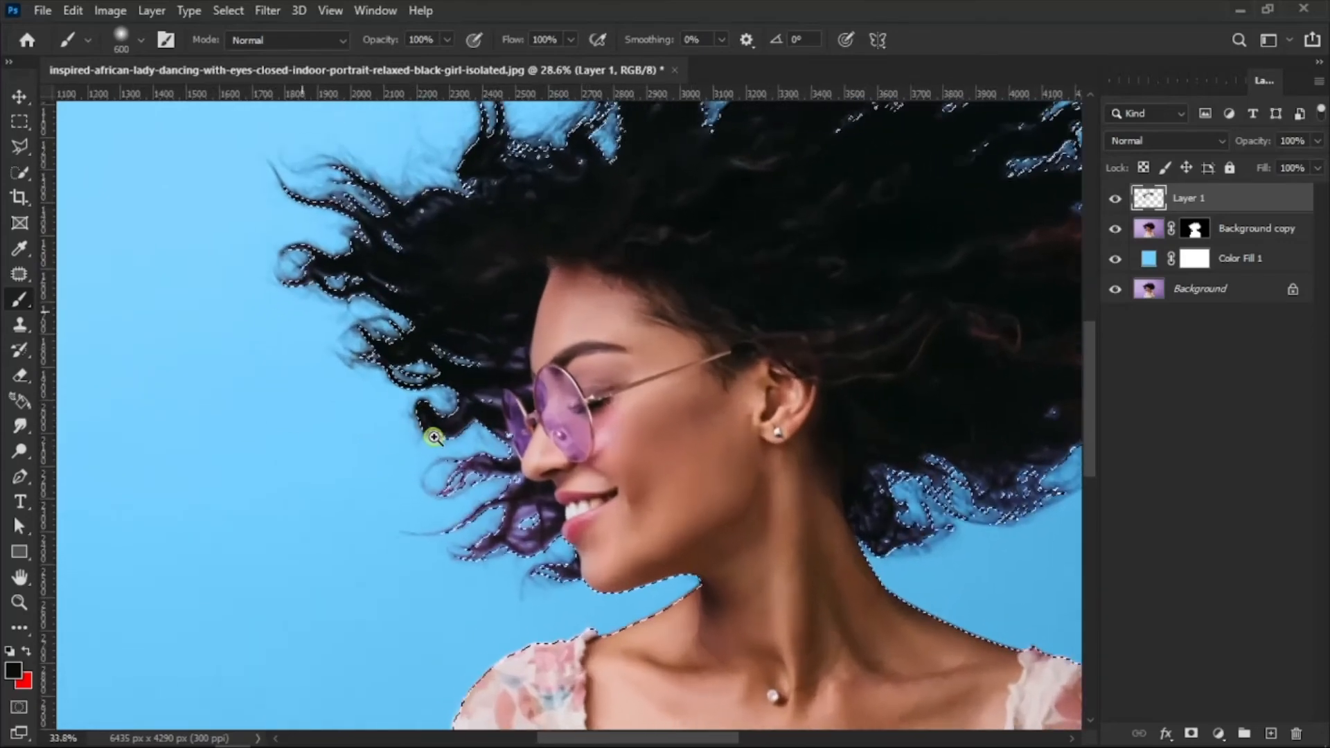
Reduce the brush to about 175 px and paint over the purple curls in front of the woman's face
key("bracketleft")
key("bracketleft")
key("bracketleft")
key("bracketleft")
key("bracketleft")
key("bracketleft")
key("bracketleft")
key("bracketleft")
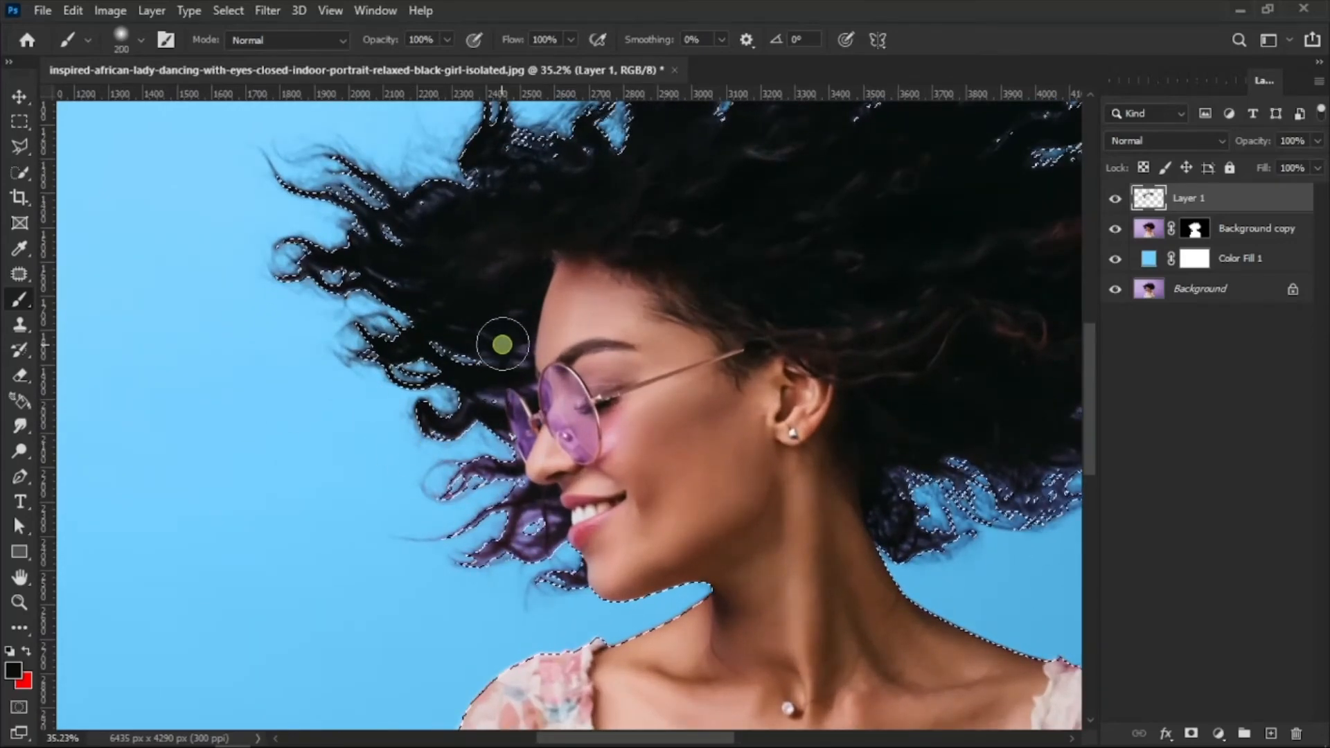
mouse_move(498, 445)
left_mouse_down()
mouse_move(537, 361)
mouse_move(515, 384)
mouse_move(507, 429)
mouse_move(555, 475)
mouse_move(585, 467)
mouse_move(571, 477)
mouse_move(570, 450)
mouse_move(571, 492)
left_mouse_up()
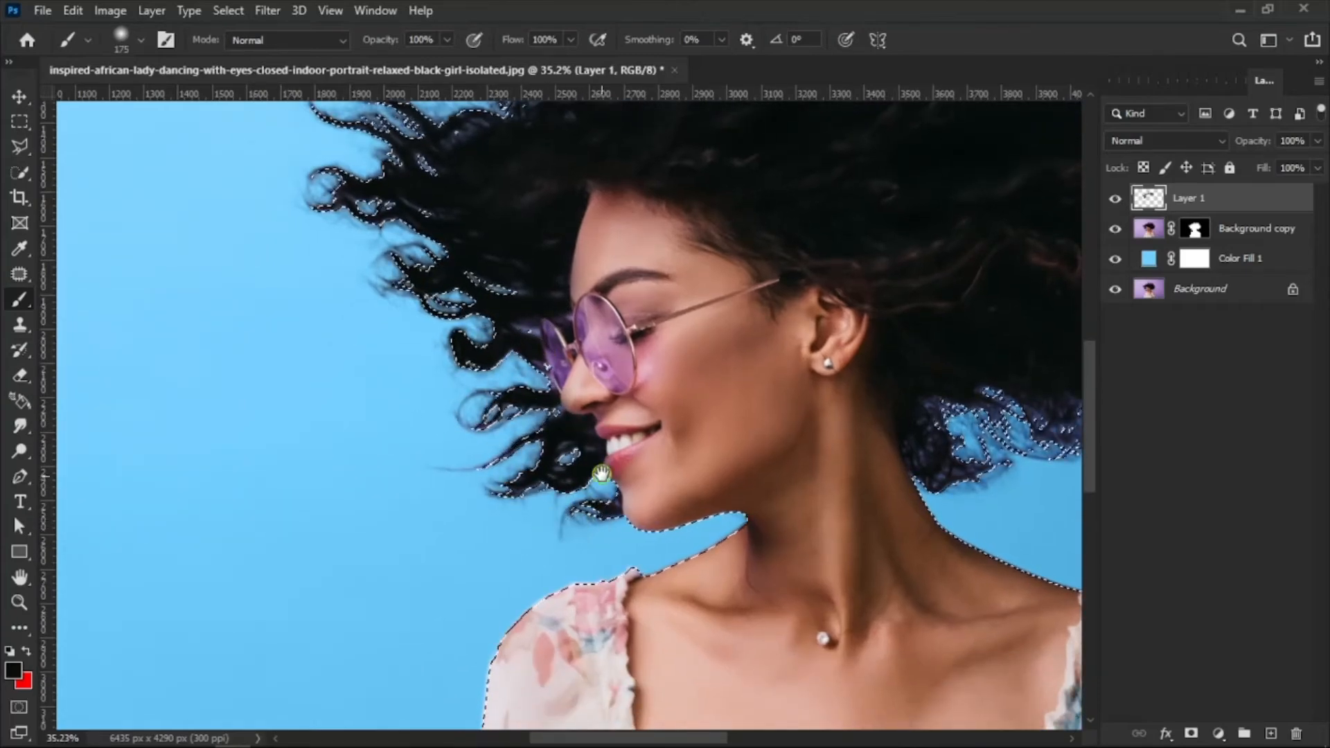
Paint over the tinted curls behind the neck, and with the brush enlarged to 400–500 px cover the outer and top hair
mouse_move(904, 394)
left_mouse_down()
mouse_move(686, 436)
mouse_move(559, 444)
mouse_move(601, 526)
left_mouse_up()
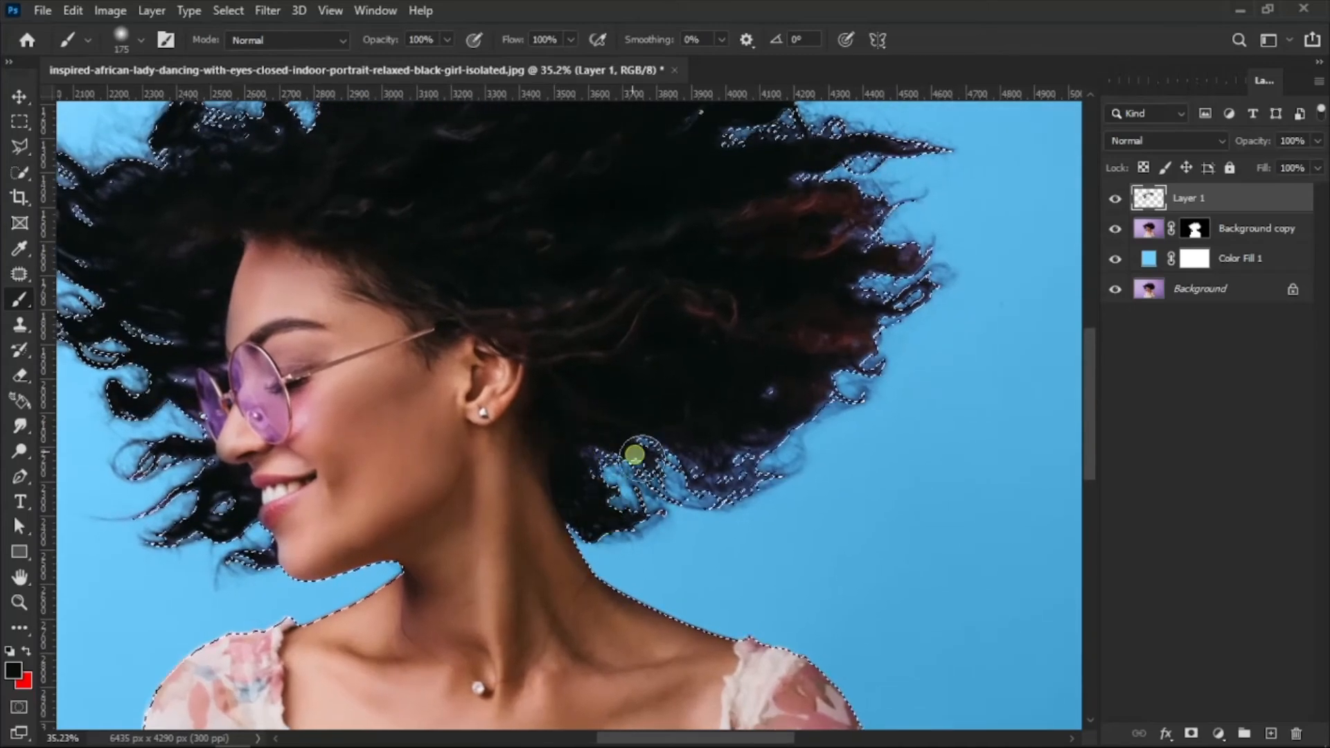
mouse_move(635, 454)
left_mouse_down()
mouse_move(731, 473)
mouse_move(757, 459)
mouse_move(665, 478)
mouse_move(754, 467)
mouse_move(695, 442)
mouse_move(878, 381)
mouse_move(857, 346)
mouse_move(916, 340)
mouse_move(762, 440)
left_mouse_up()
key("bracketright")
key("bracketright")
key("bracketright")
key("bracketright")
key("bracketright")
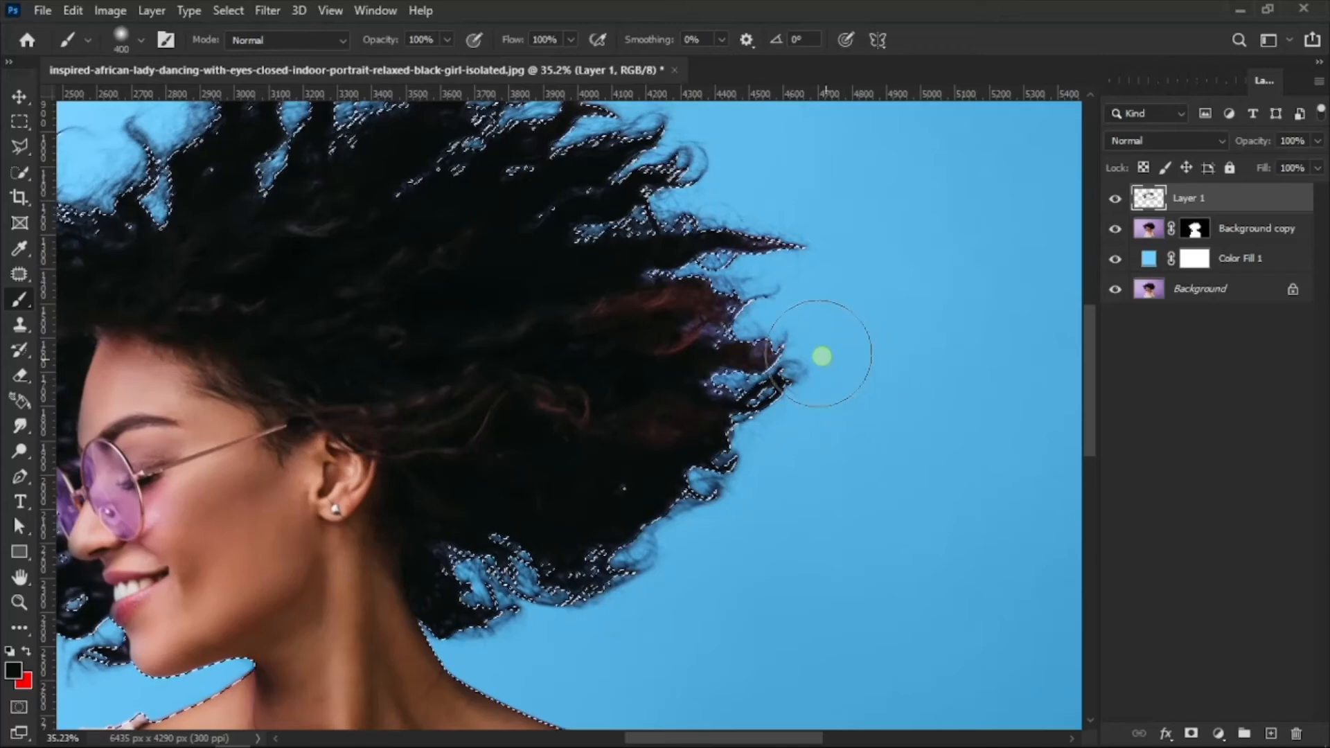
left_click_drag(727, 298, 840, 386)
left_click_drag(824, 332, 839, 519)
left_click_drag(617, 498, 557, 504)
mouse_move(695, 369)
left_mouse_down()
mouse_move(668, 392)
mouse_move(676, 380)
left_mouse_up()
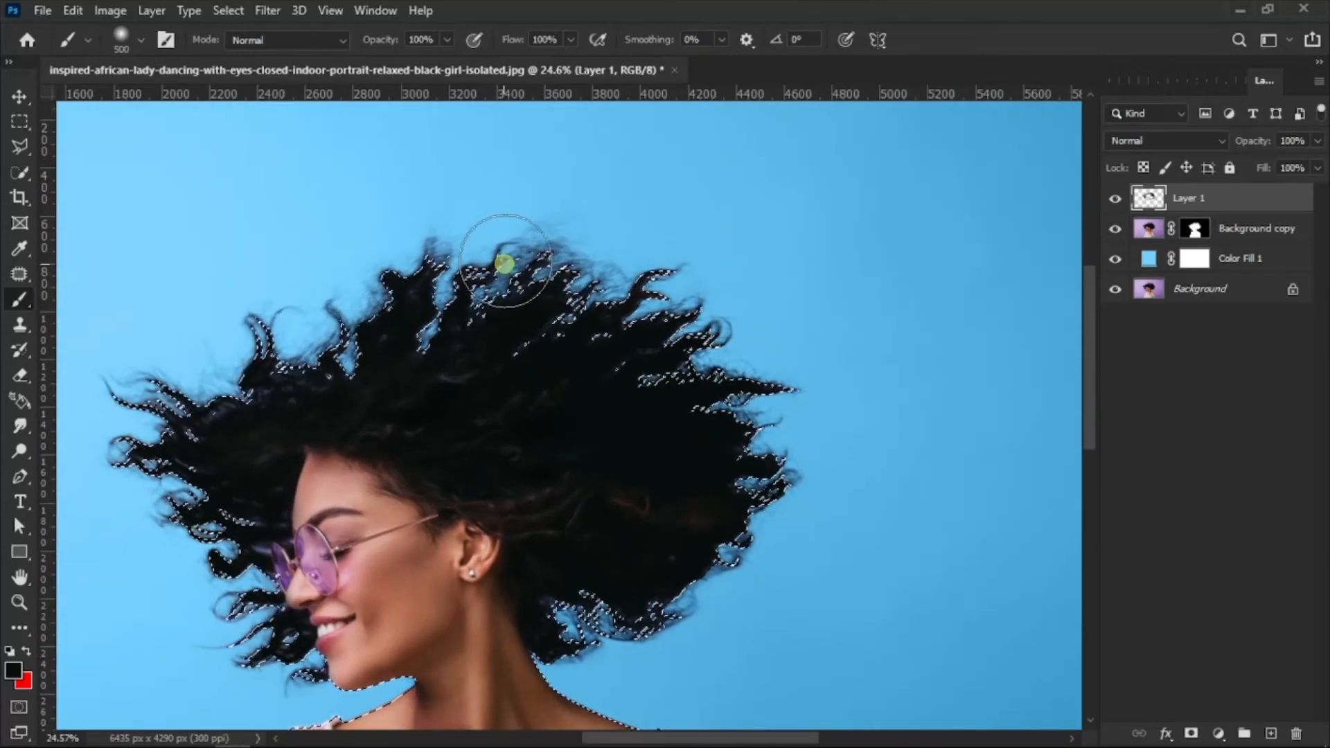
left_click_drag(507, 345, 598, 283)
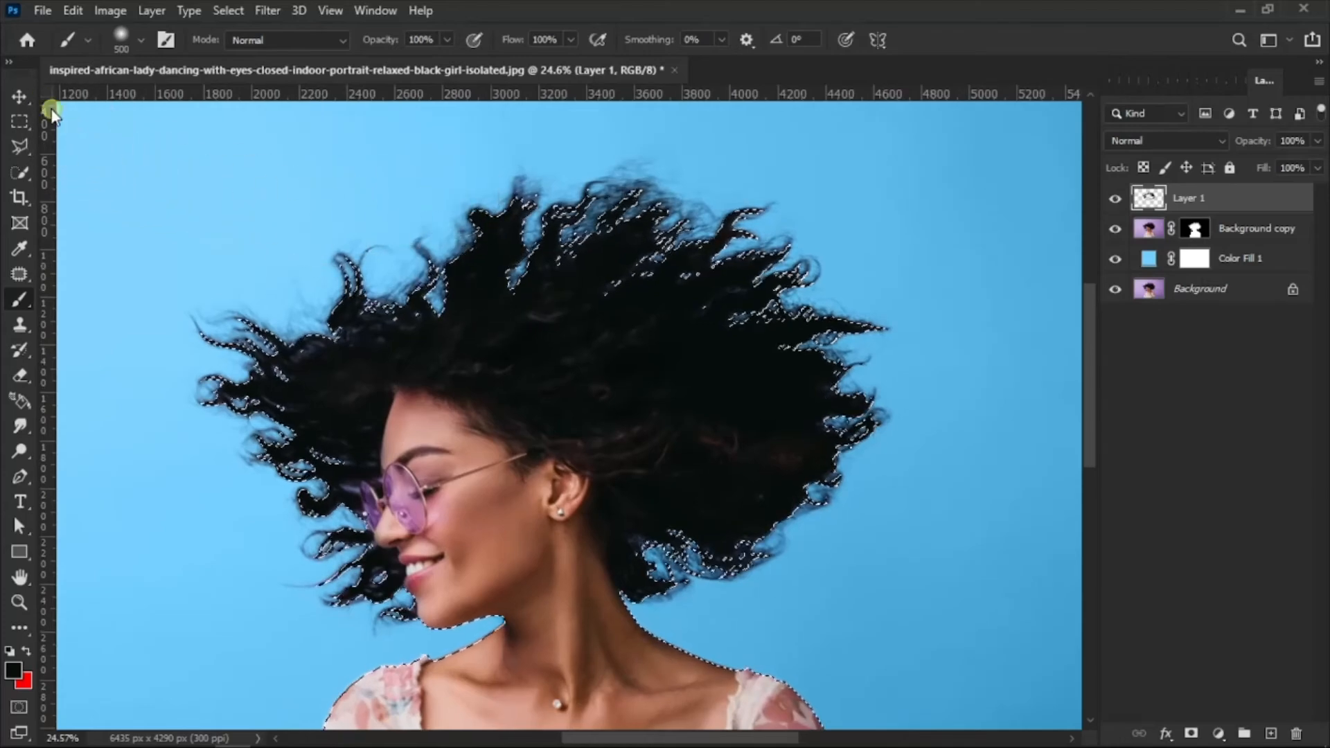
Clear the selection and set the blend mode of the painted hair layer, Layer 1, to Color
left_click(19, 96)
left_click_drag(610, 336, 671, 356)
key("ctrl+0")
key("ctrl+d")
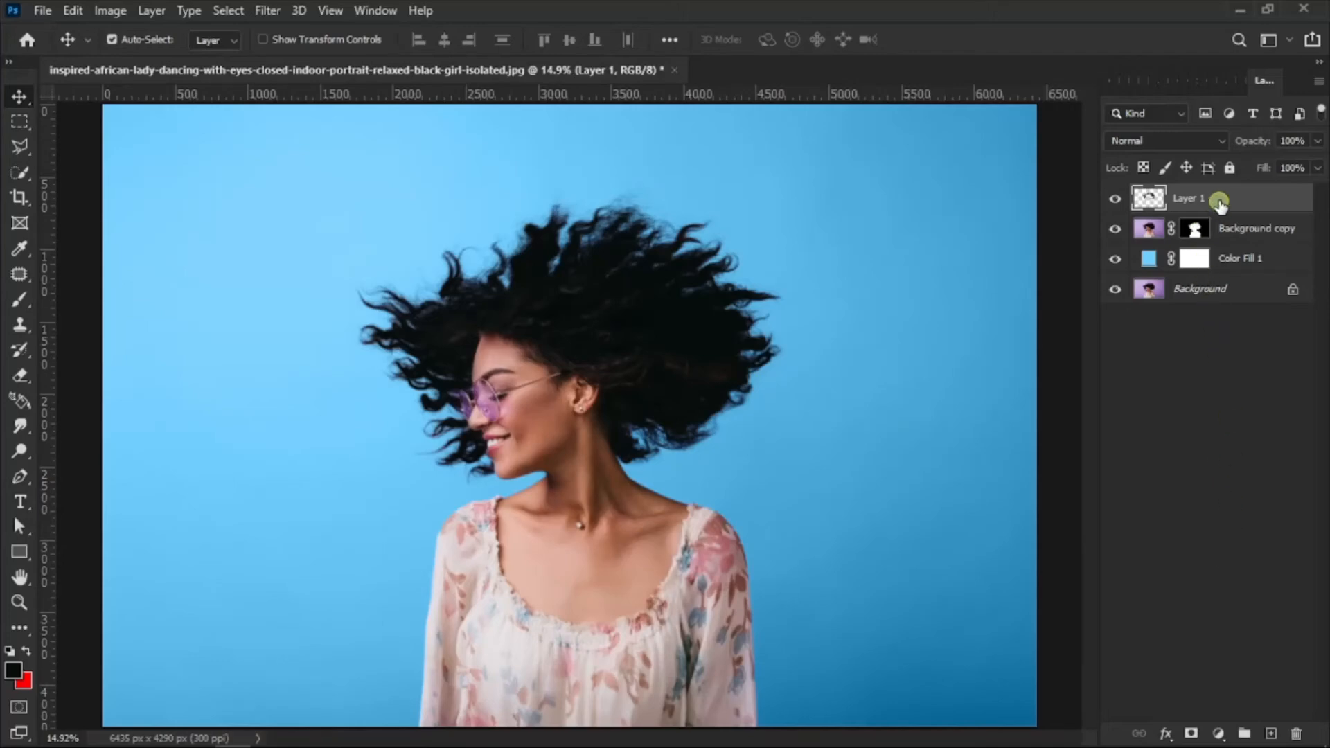
left_click(1188, 147)
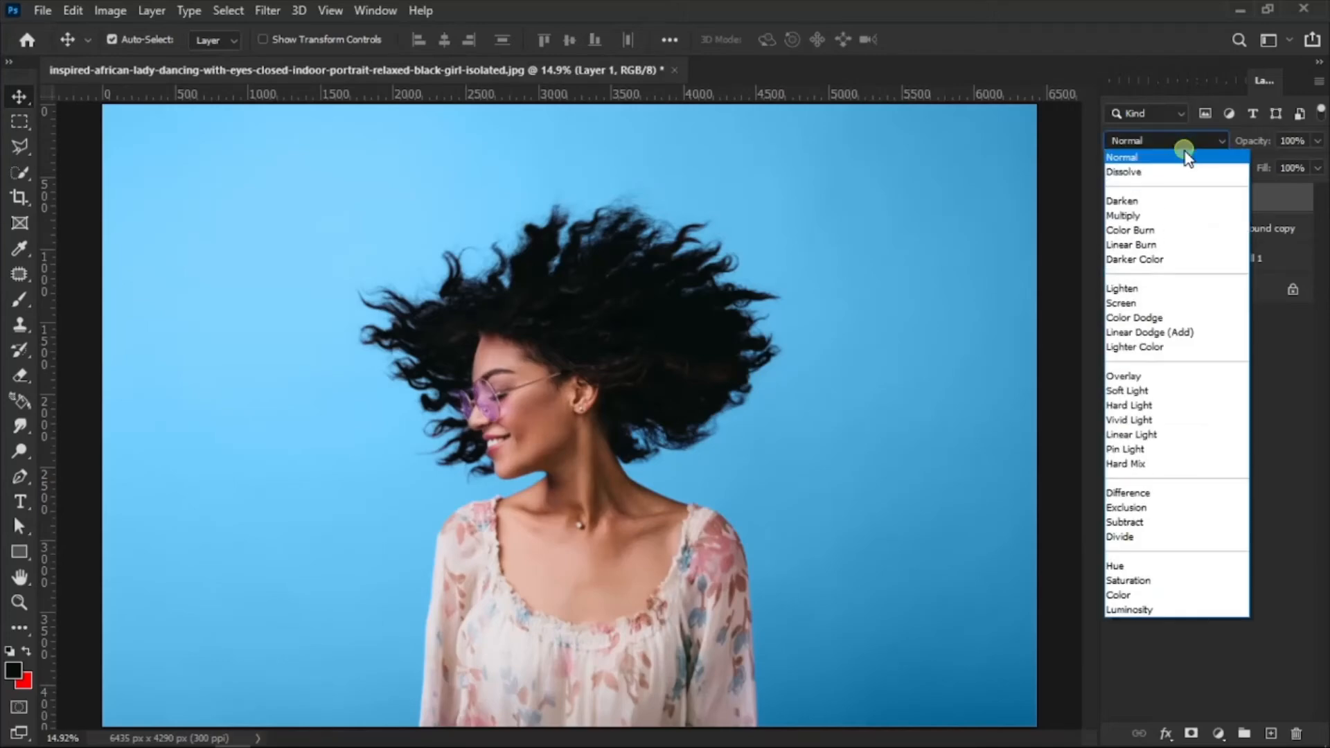
left_click(1130, 594)
Examine the corrected hair edges up close on both sides, comparing the image with Layer 1 hidden and shown
scroll(451, 285, "up", 5)
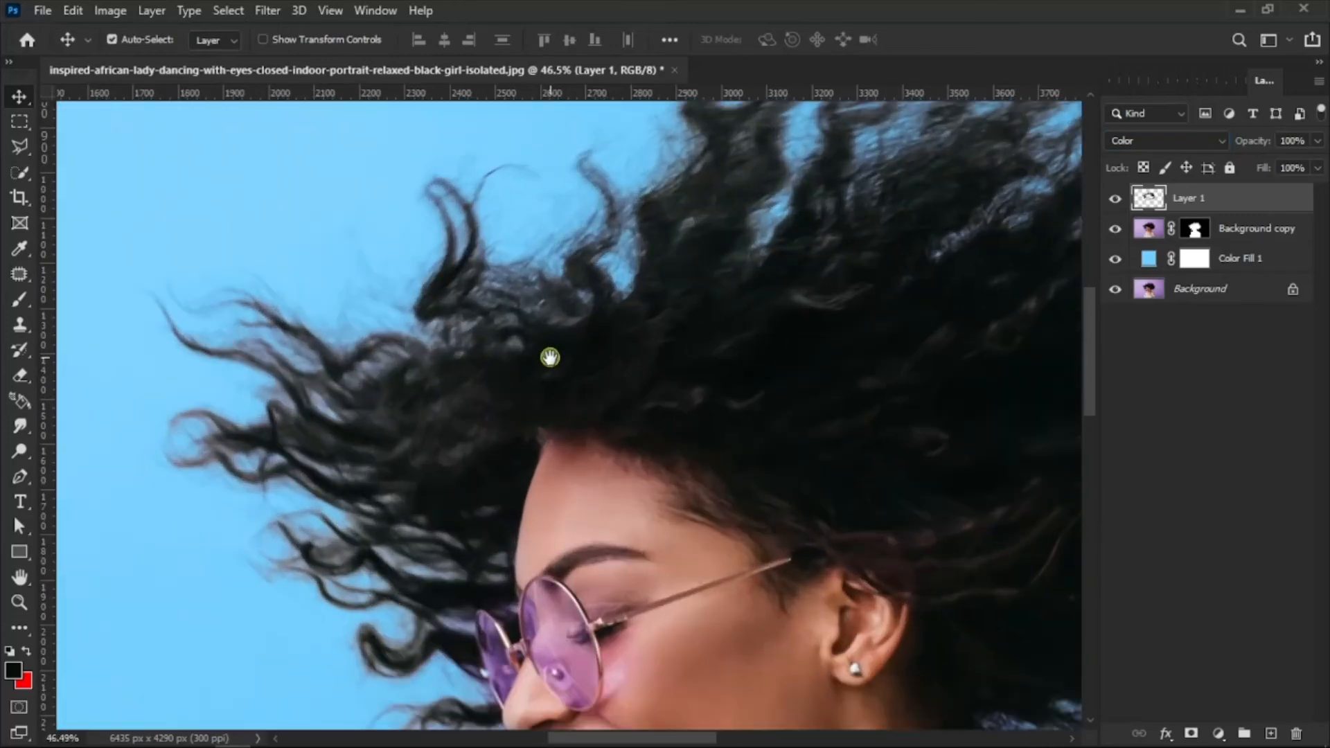
left_click_drag(549, 356, 565, 407)
scroll(565, 407, "down", 5)
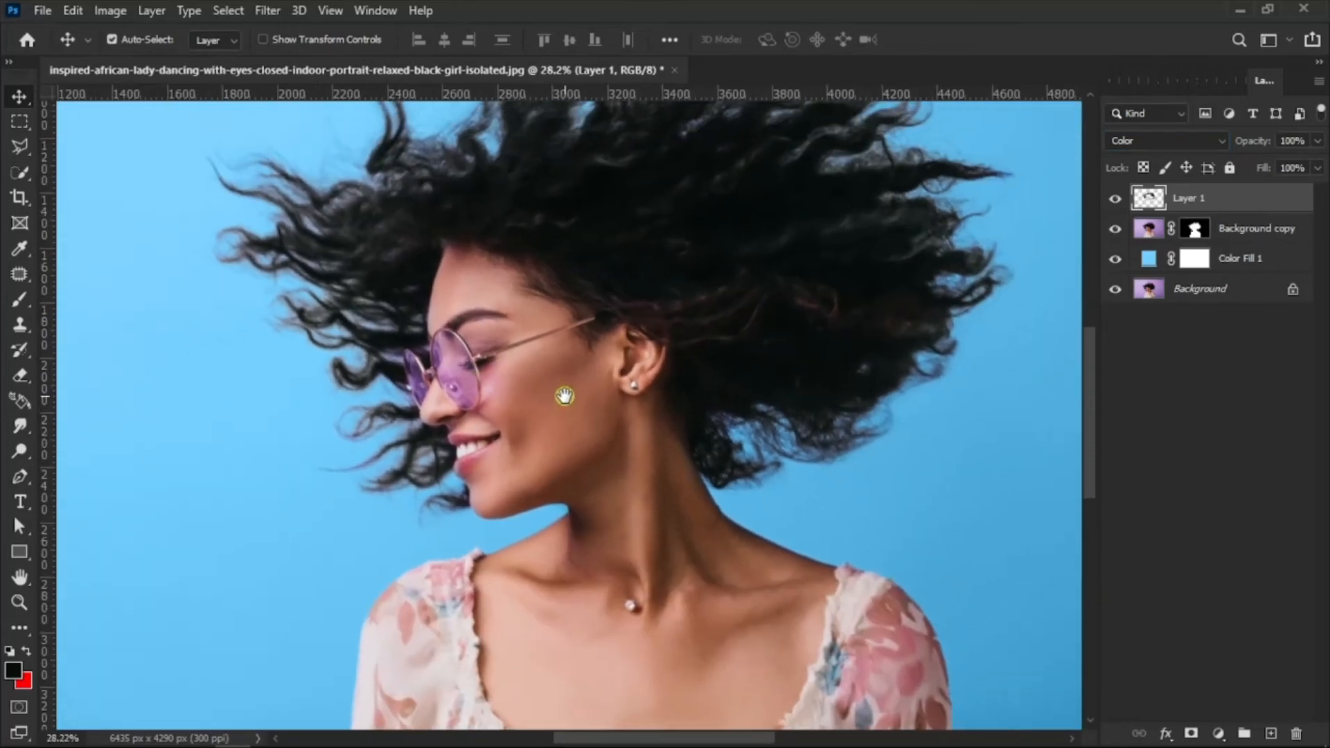
scroll(593, 430, "down", 3)
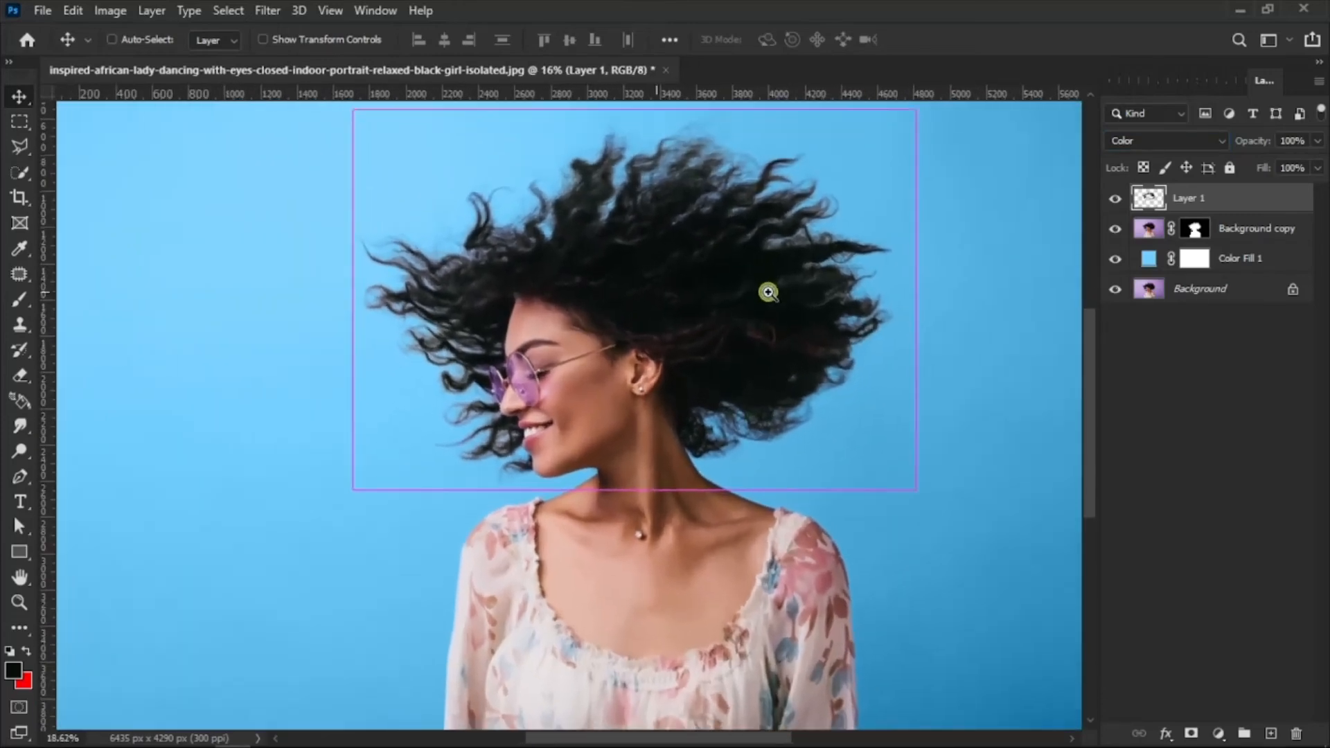
left_click(1113, 199)
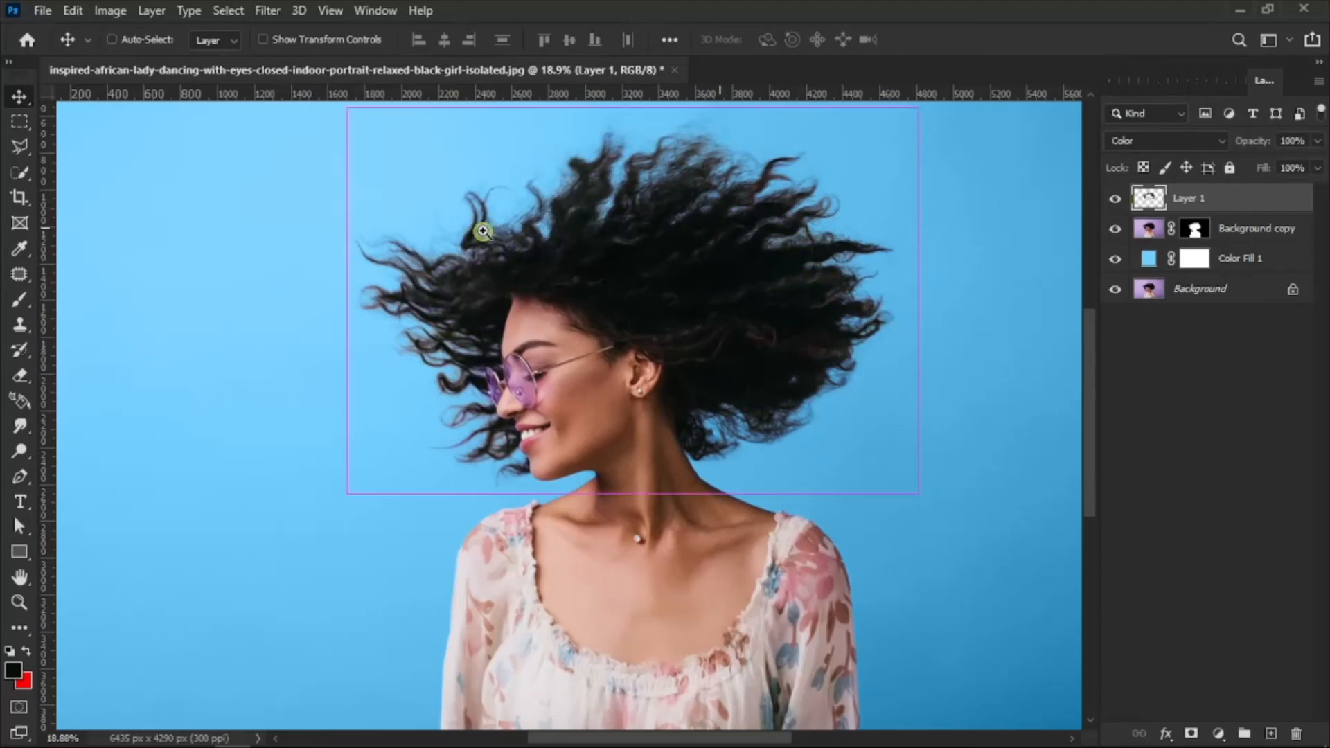
scroll(410, 261, "up", 8)
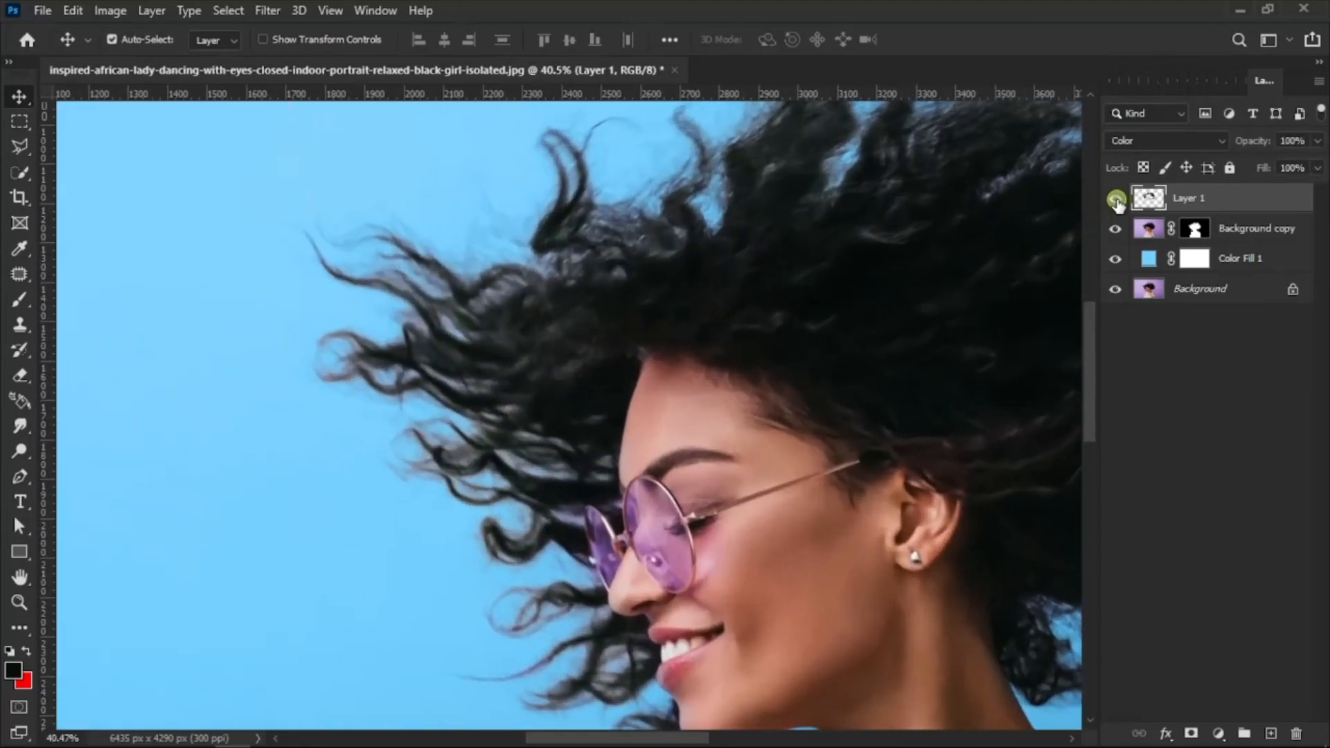
scroll(653, 355, "down", 10)
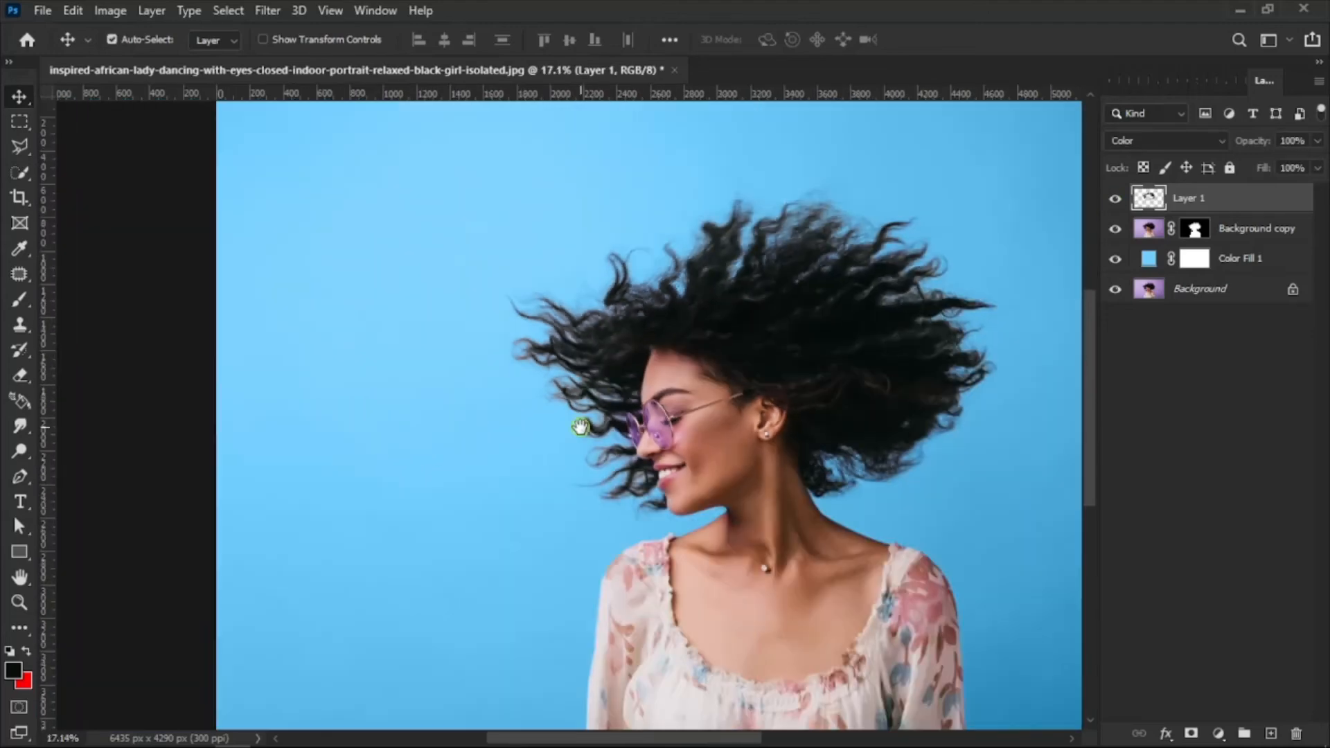
scroll(815, 335, "up", 10)
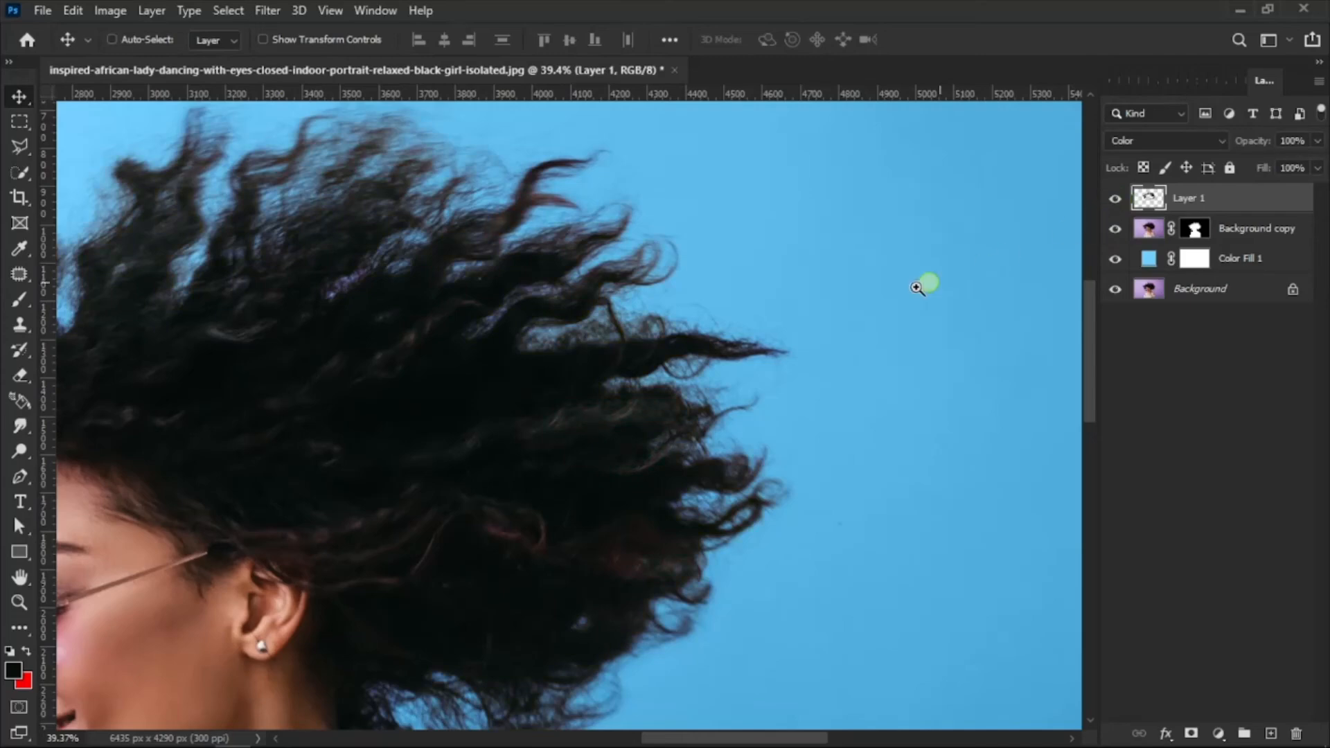
scroll(751, 365, "down", 10)
key("ctrl")
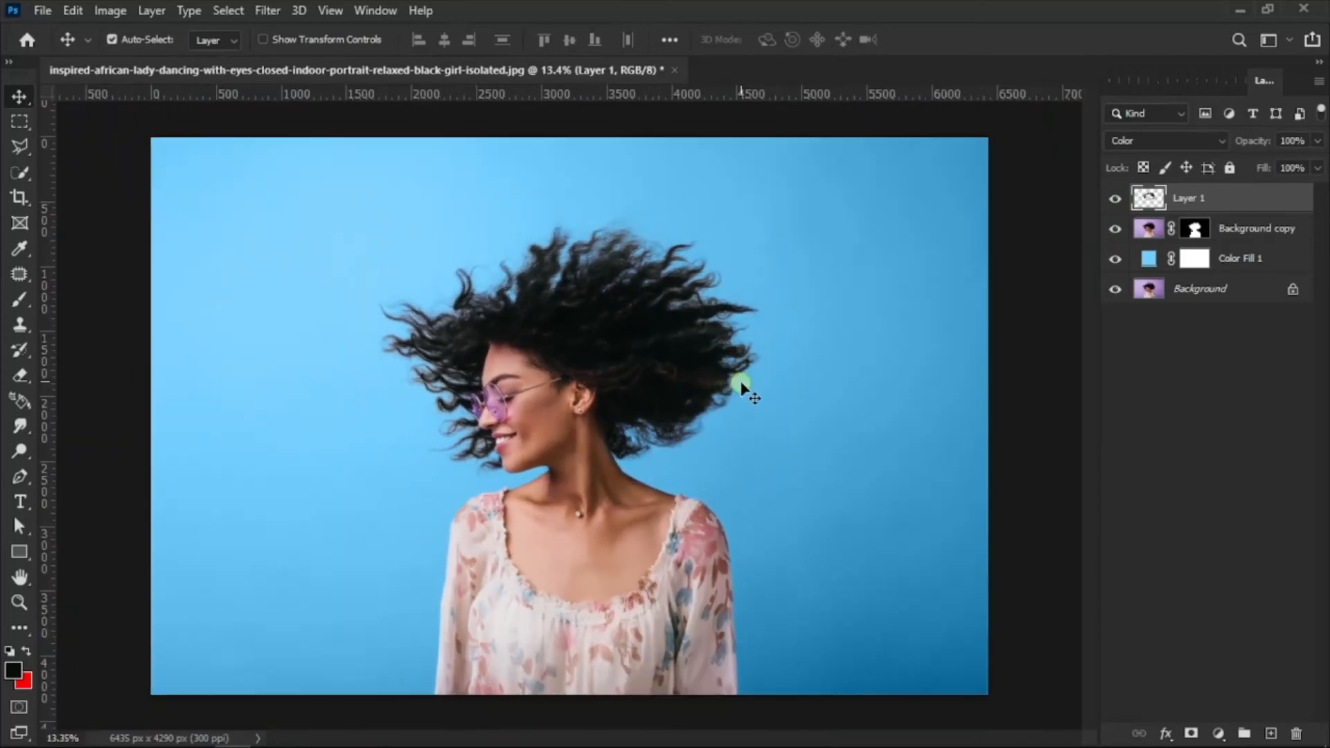
Convert the Color Fill 1 layer to a smart object
left_click(1272, 231)
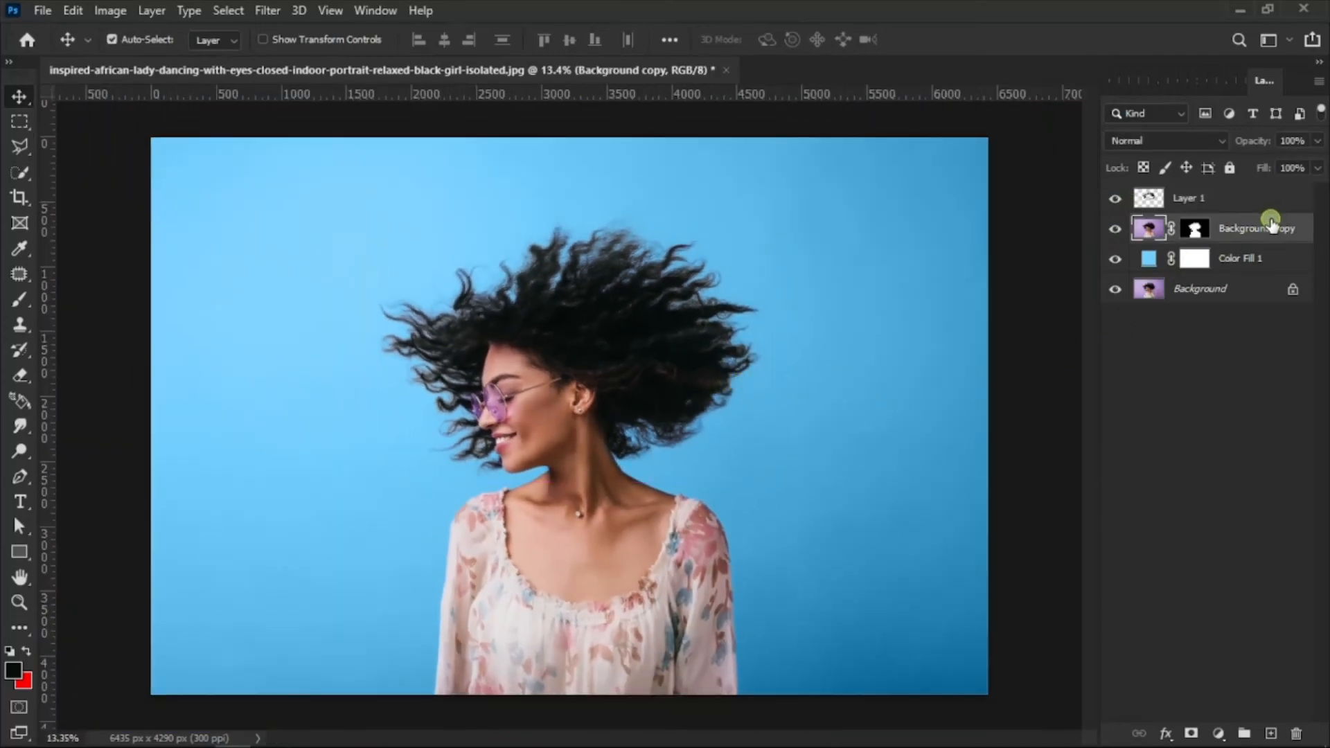
left_click(1259, 262)
right_click(1258, 262)
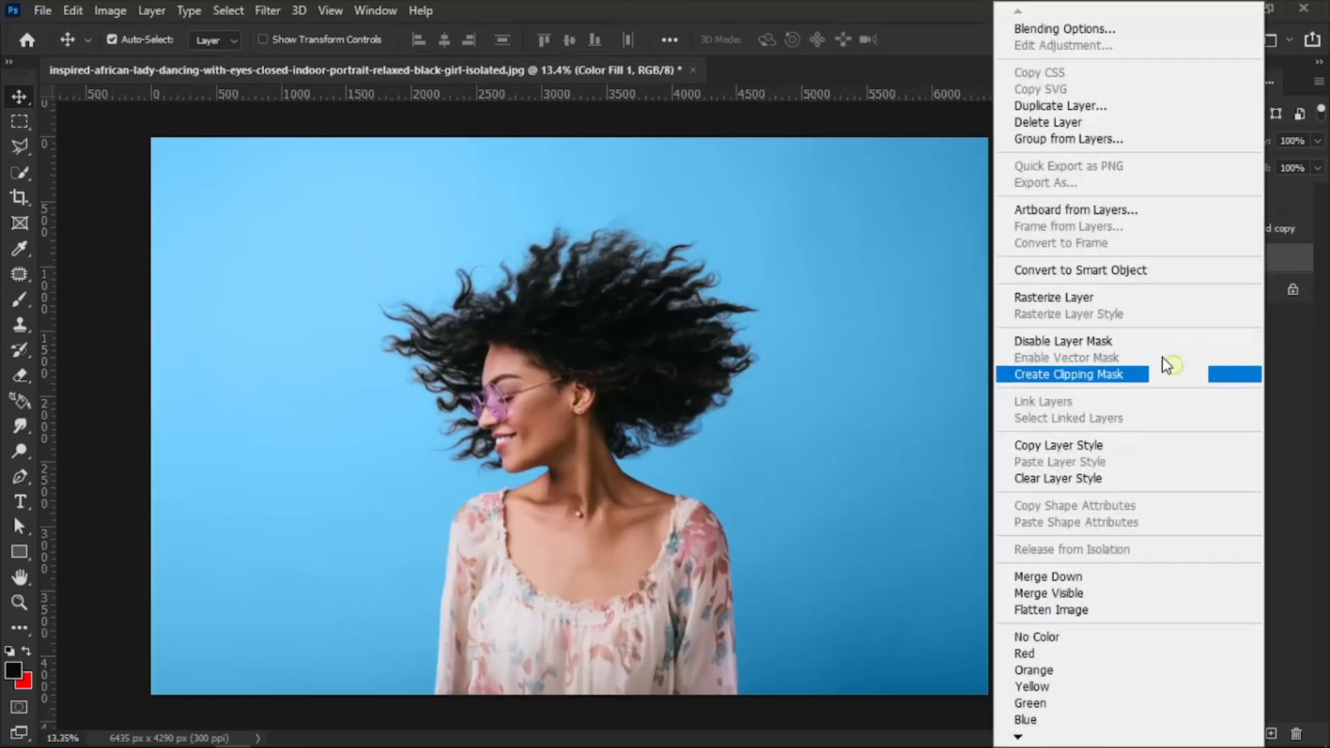
left_click(1143, 267)
Move the blue fill horizontally so it covers only the right half of the image, exposing the original purple on the left
left_click_drag(449, 229, 825, 246)
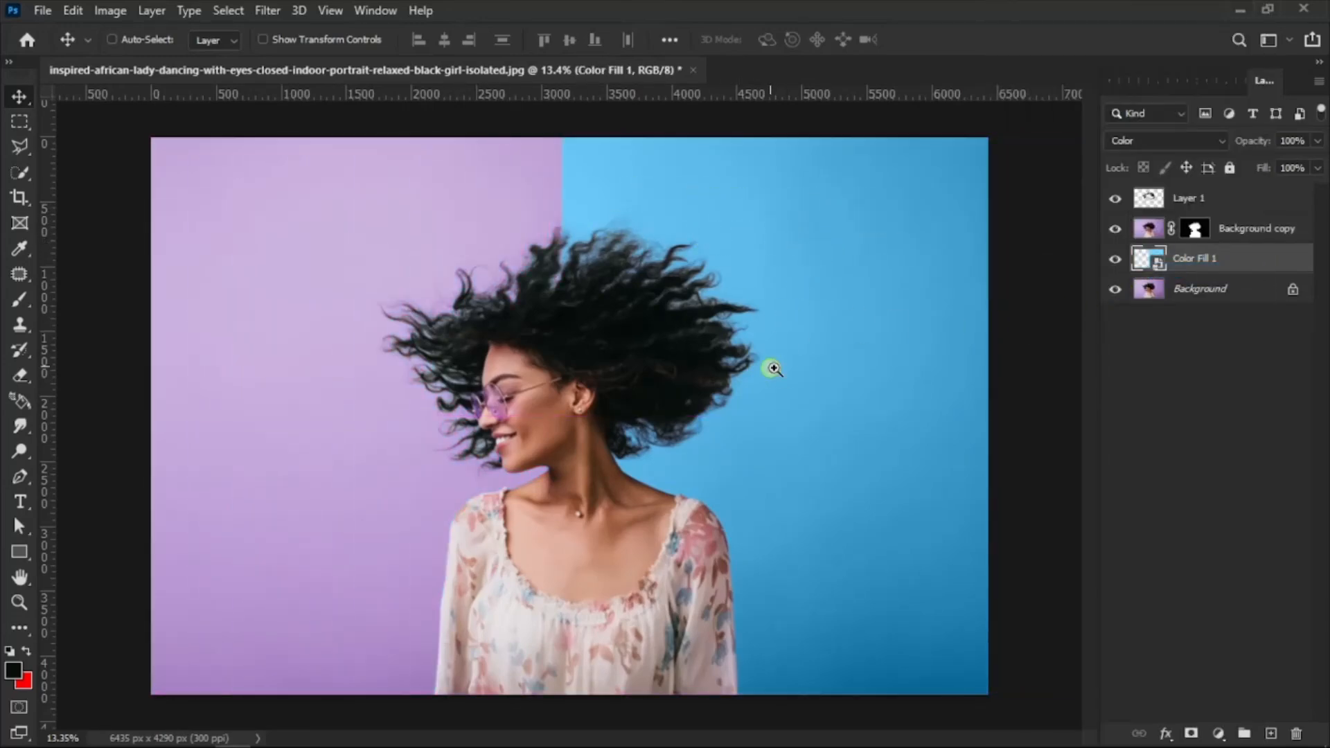
left_click_drag(629, 302, 683, 367)
left_click_drag(601, 228, 703, 250)
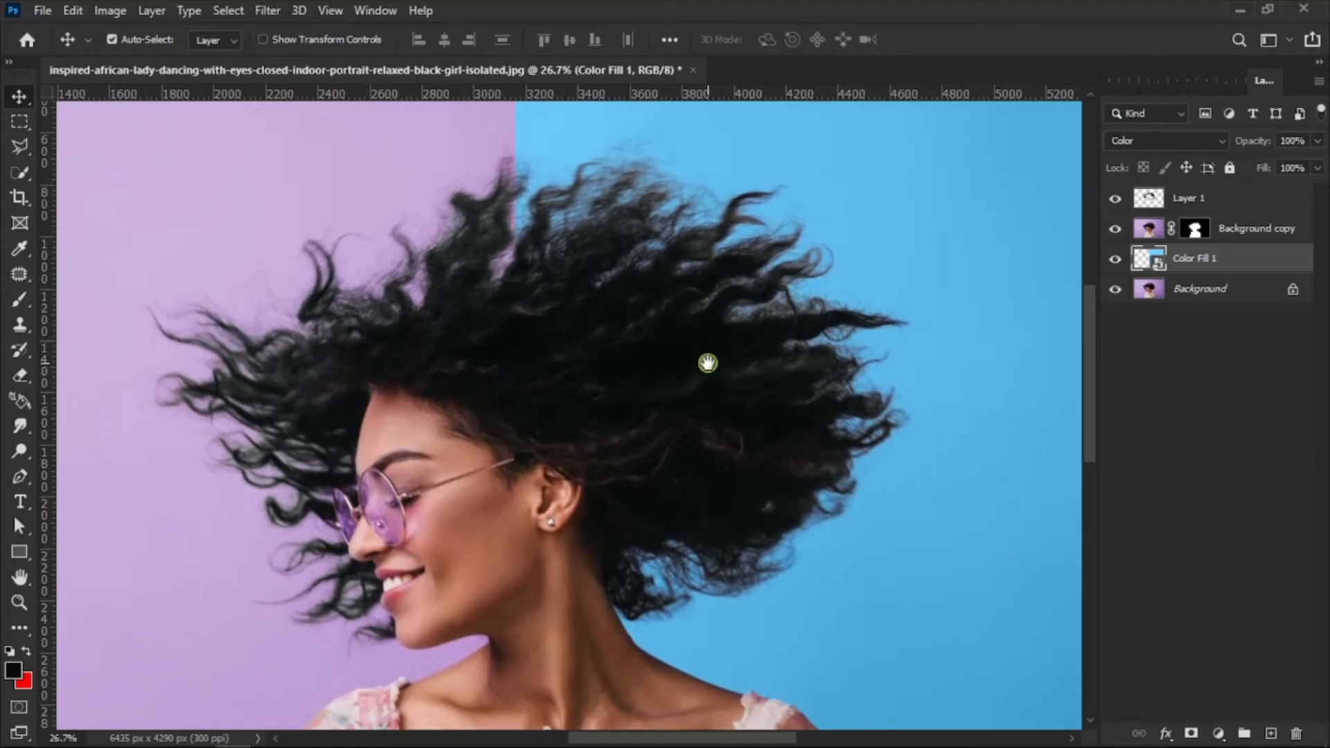
left_click_drag(706, 362, 684, 402)
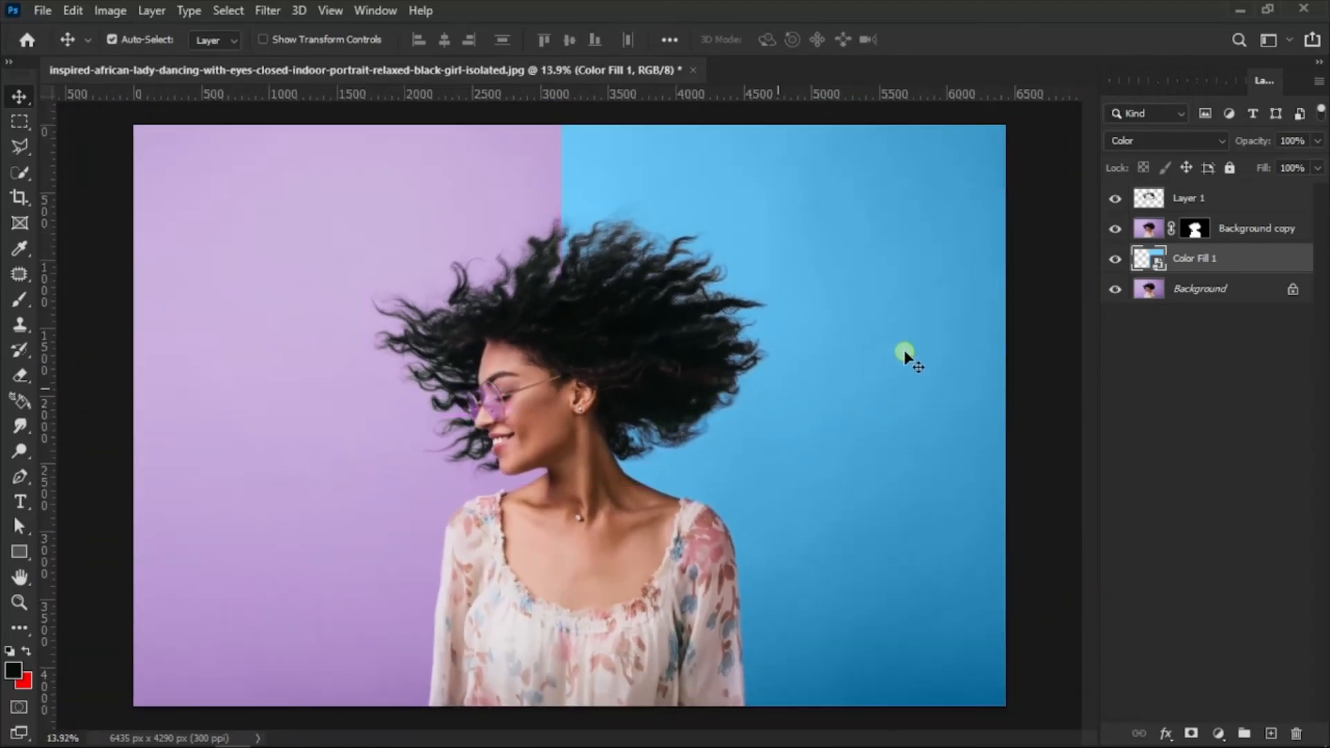